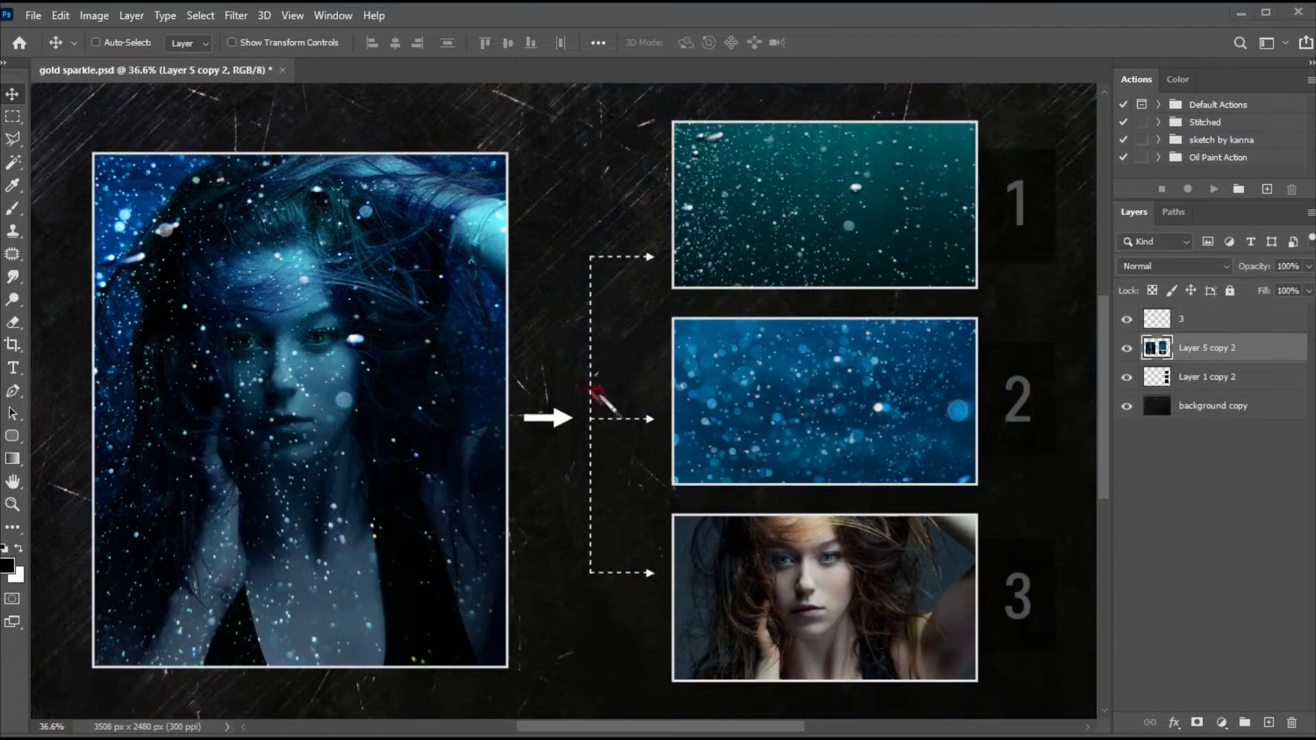
left_click_drag(667, 211, 688, 206)
mouse_move(677, 577)
left_mouse_down()
mouse_move(685, 603)
mouse_move(655, 594)
left_mouse_up()
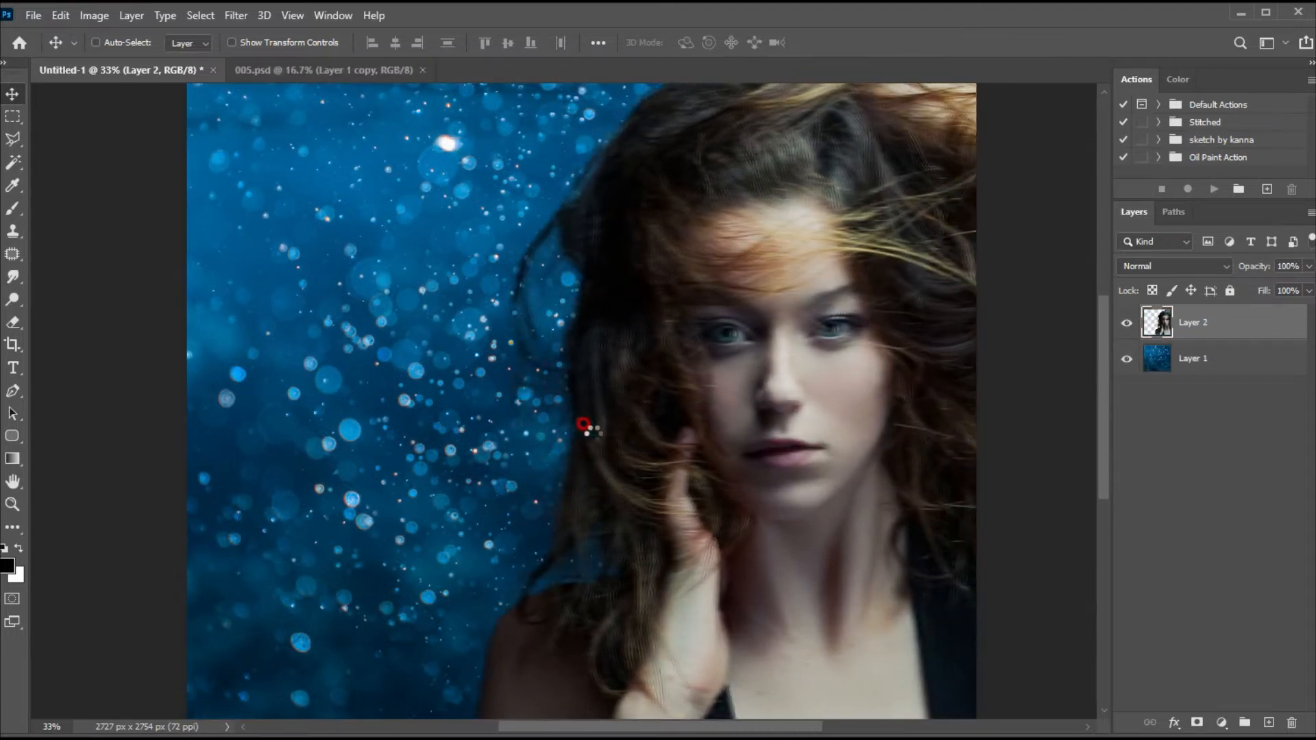
Position the woman's portrait centrally over the blue bokeh background and duplicate its layer
left_click_drag(583, 424, 556, 442)
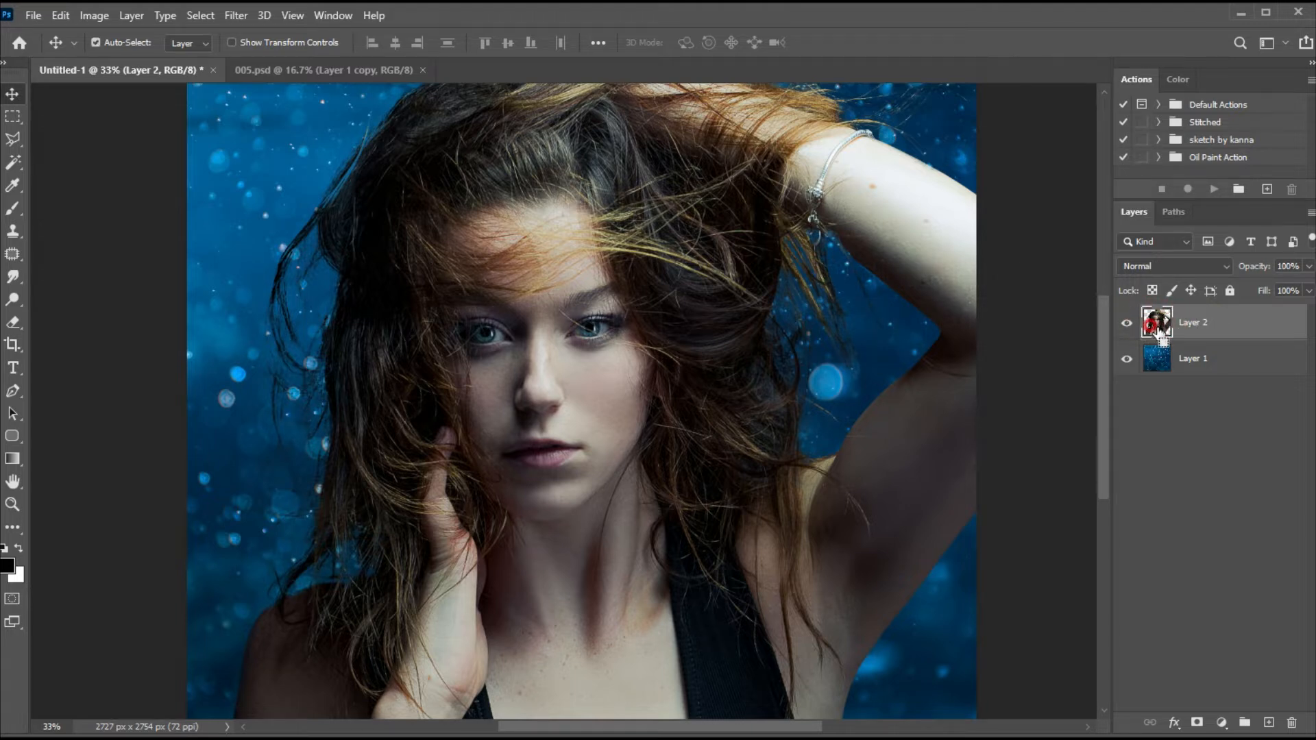
key("ctrl+j")
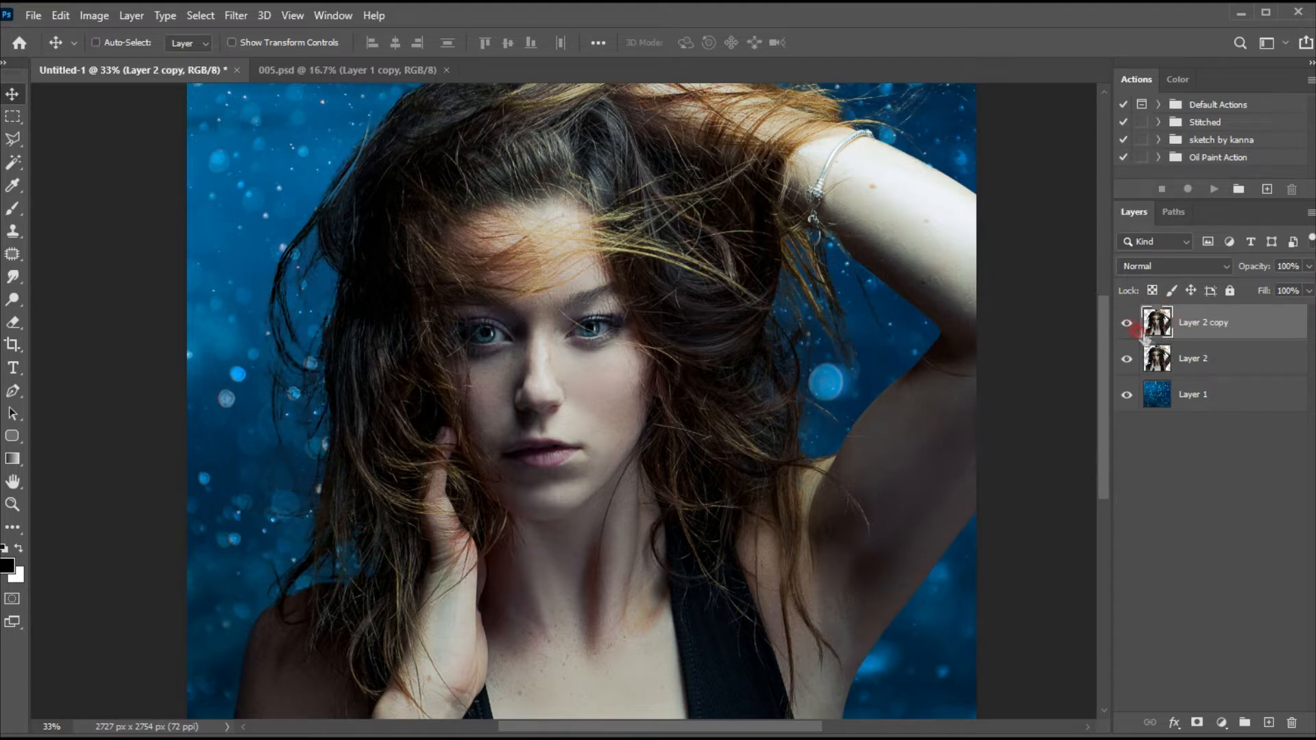
Rename the original portrait layer A001 and its duplicate B002
double_click(1193, 359)
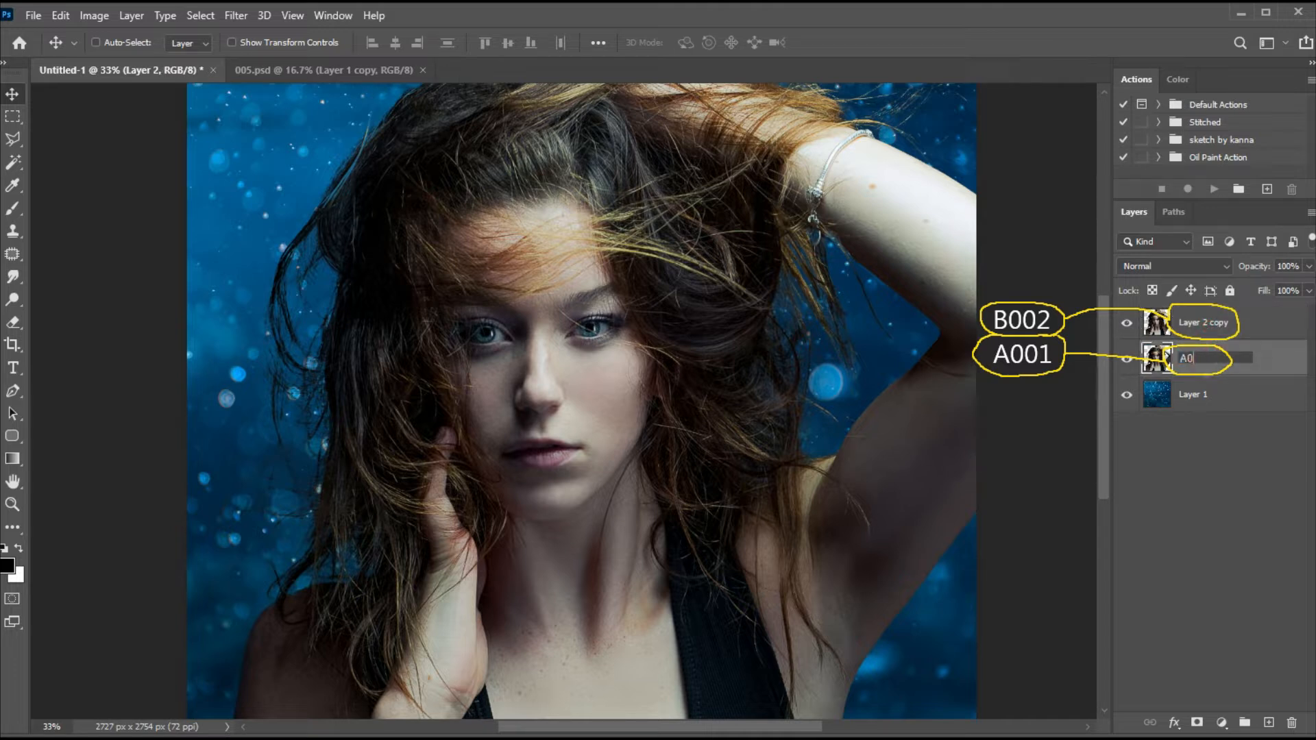
double_click(1194, 323)
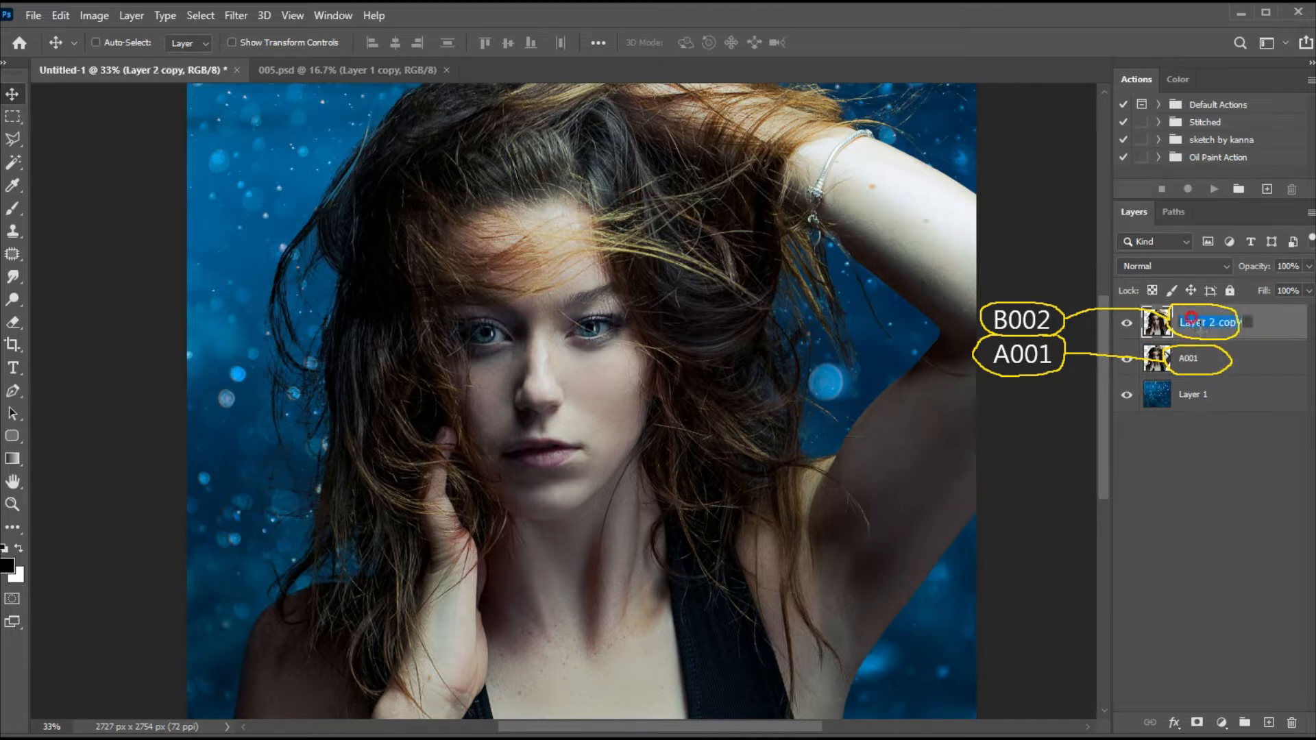
type("B002")
key("Return")
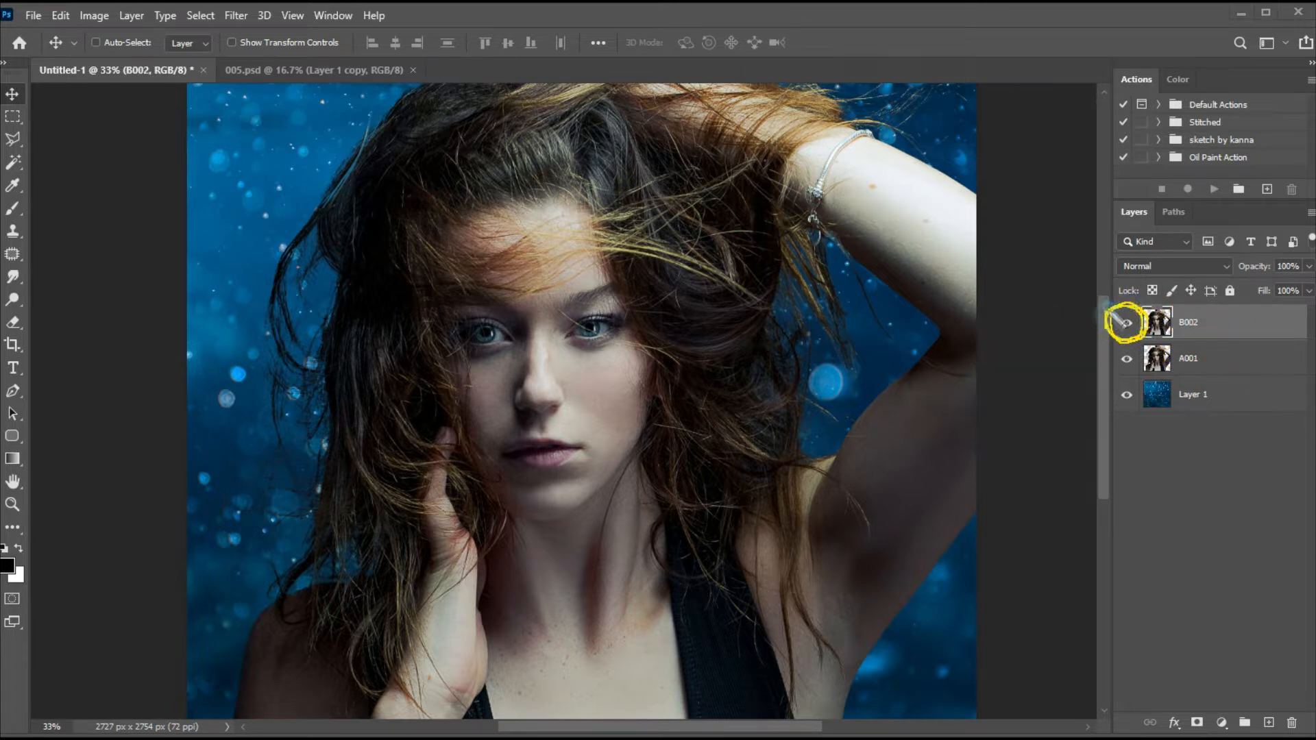
Hide layer B002 and add a Hue/Saturation adjustment layer directly above A001
left_click(1127, 323)
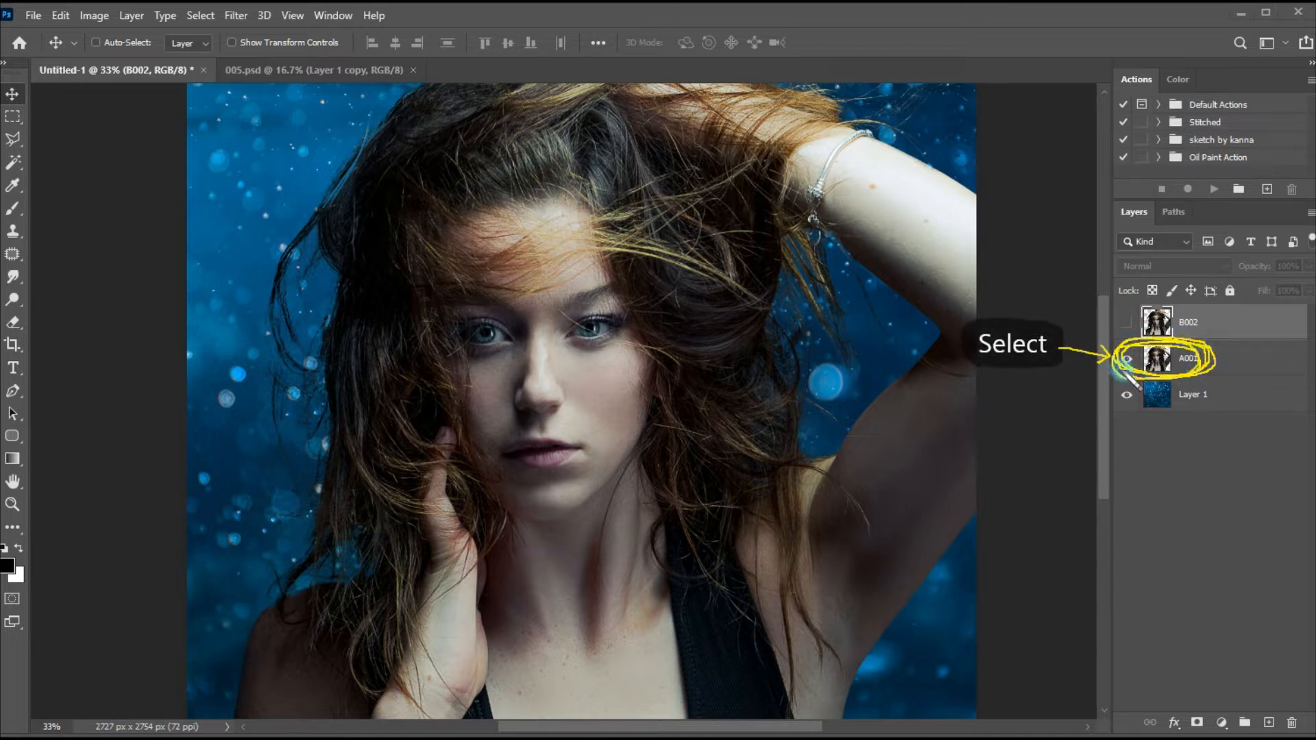
left_click(1179, 344)
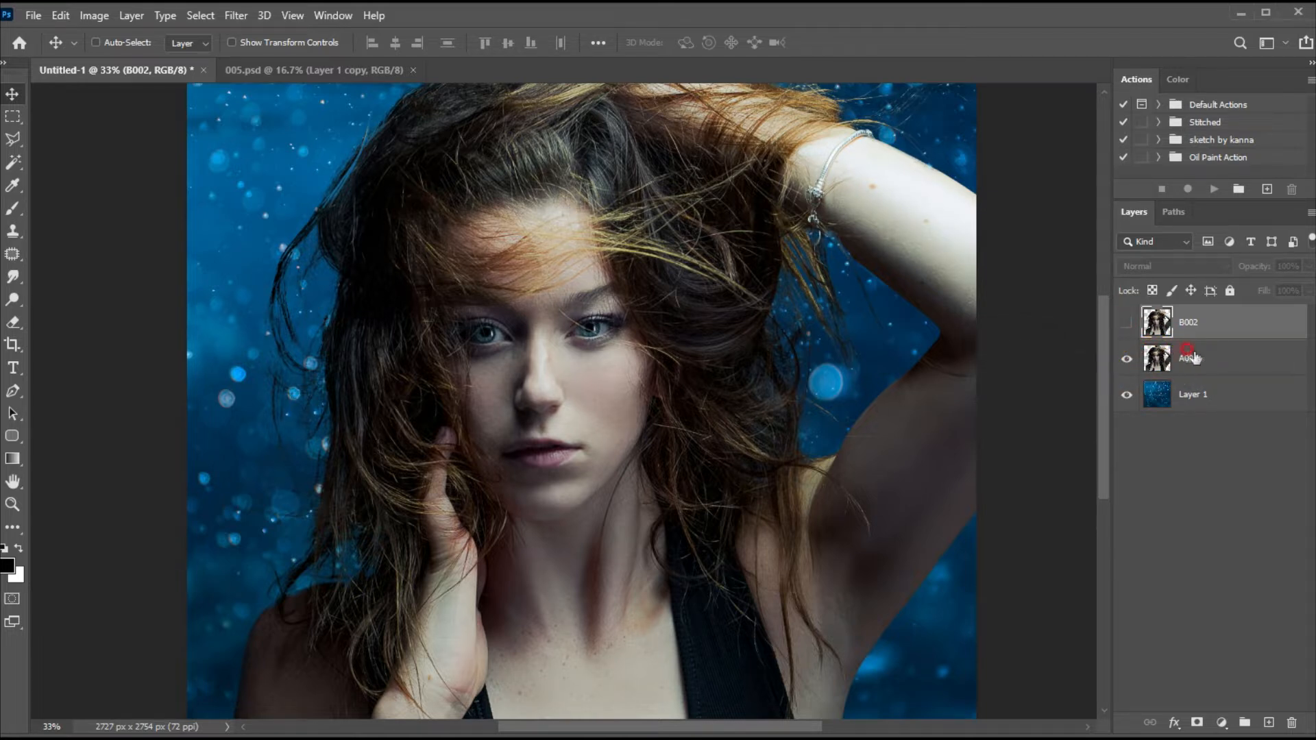
left_click(1192, 354)
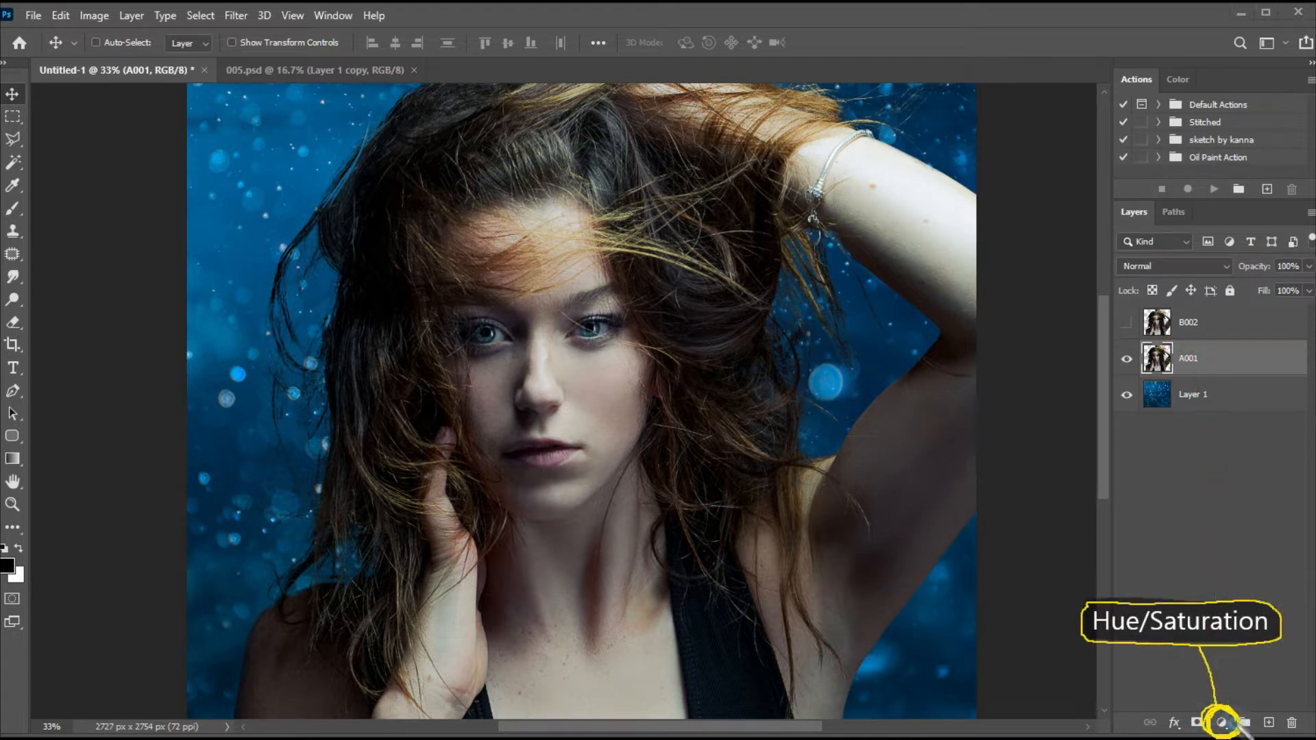
left_click(1221, 721)
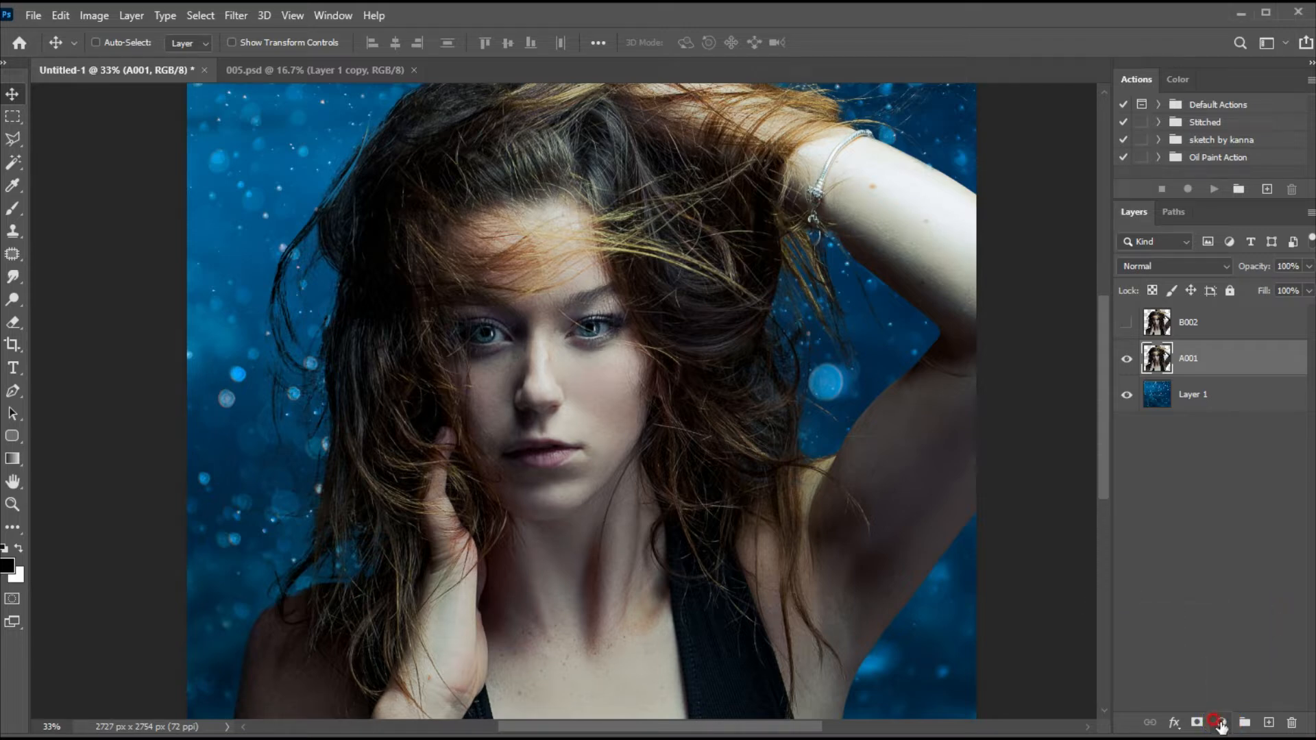
left_click(1221, 723)
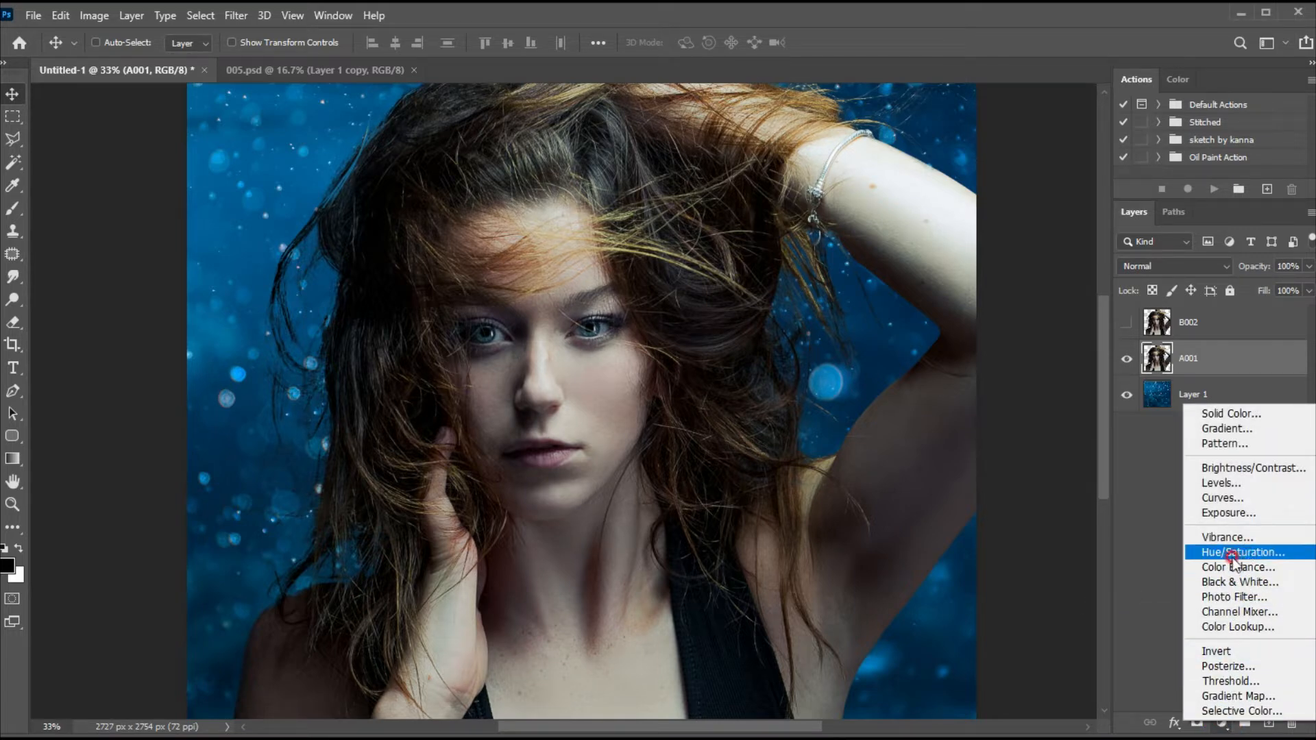
left_click(1255, 555)
left_click_drag(989, 288, 915, 204)
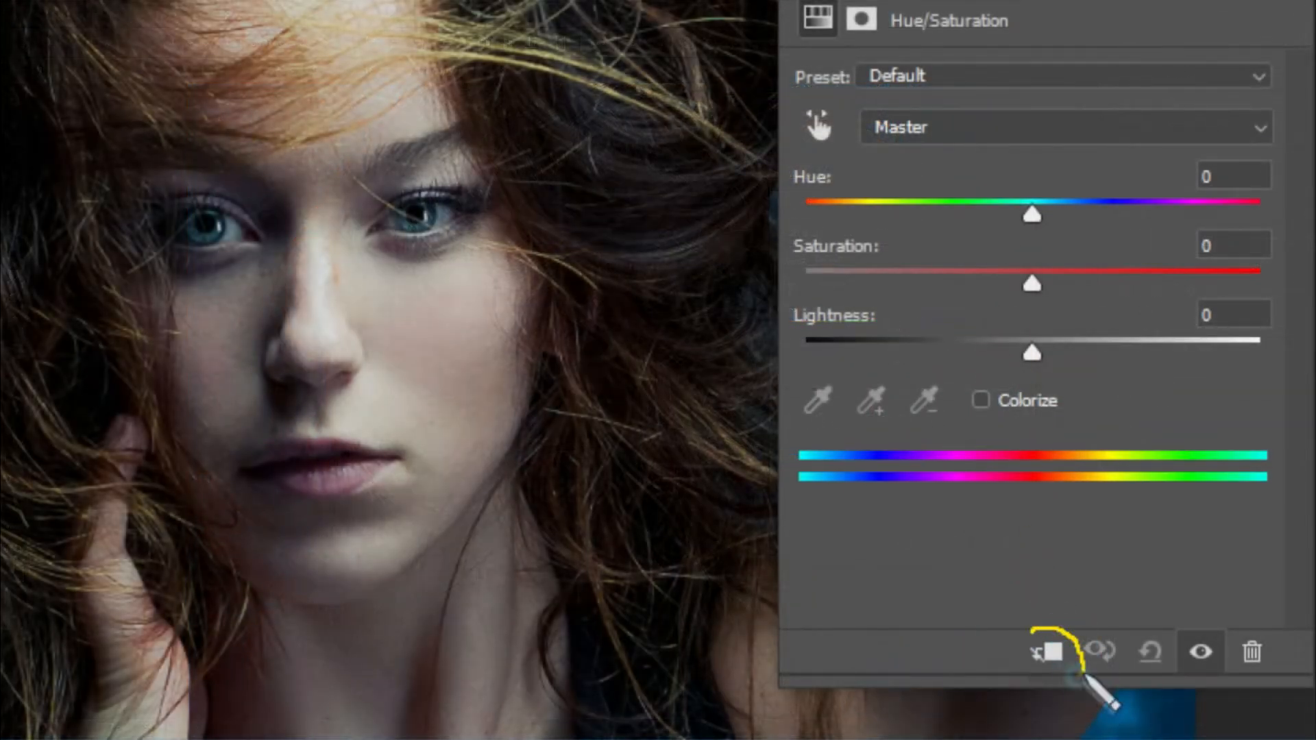
Clip the Hue/Saturation adjustment to A001, with Hue at +180 and Saturation at +52
mouse_move(1084, 674)
left_mouse_down()
mouse_move(1010, 657)
mouse_move(1073, 630)
mouse_move(1006, 661)
mouse_move(1059, 634)
left_mouse_up()
left_click(1028, 656)
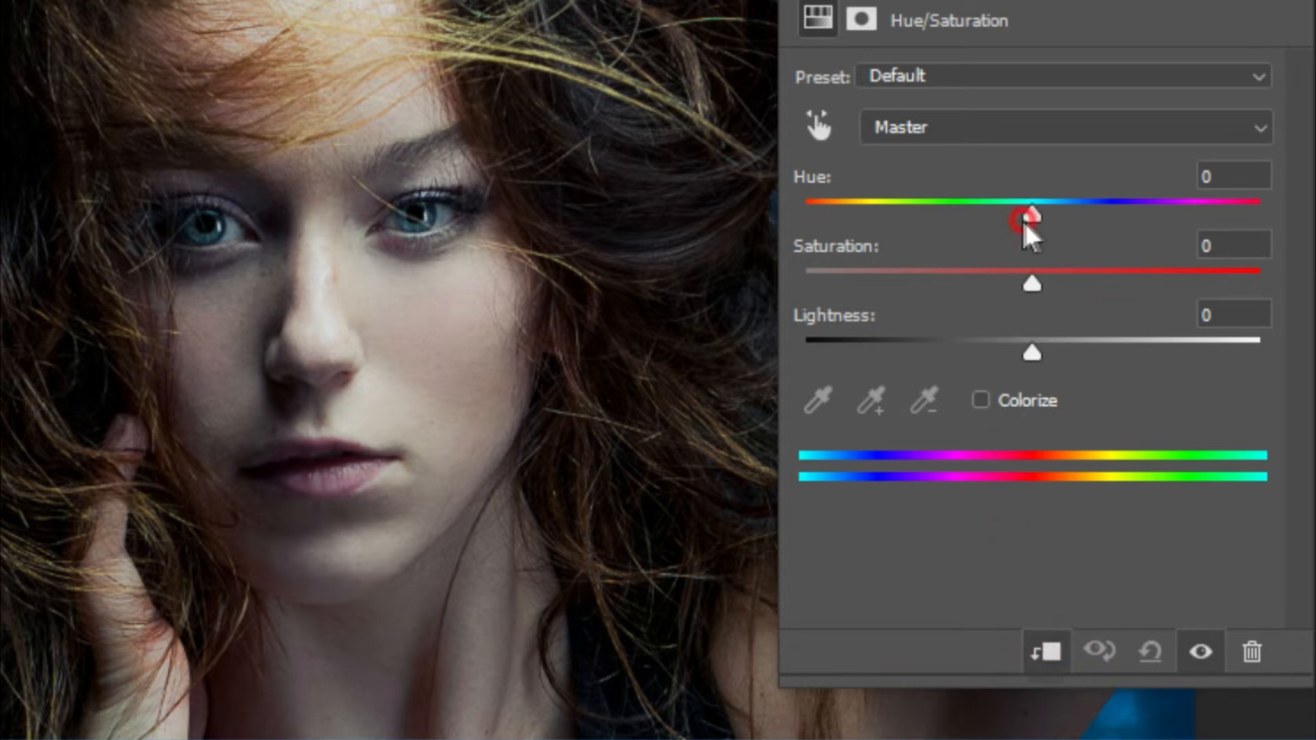
left_click_drag(1032, 215, 1263, 202)
left_click_drag(1032, 284, 1152, 279)
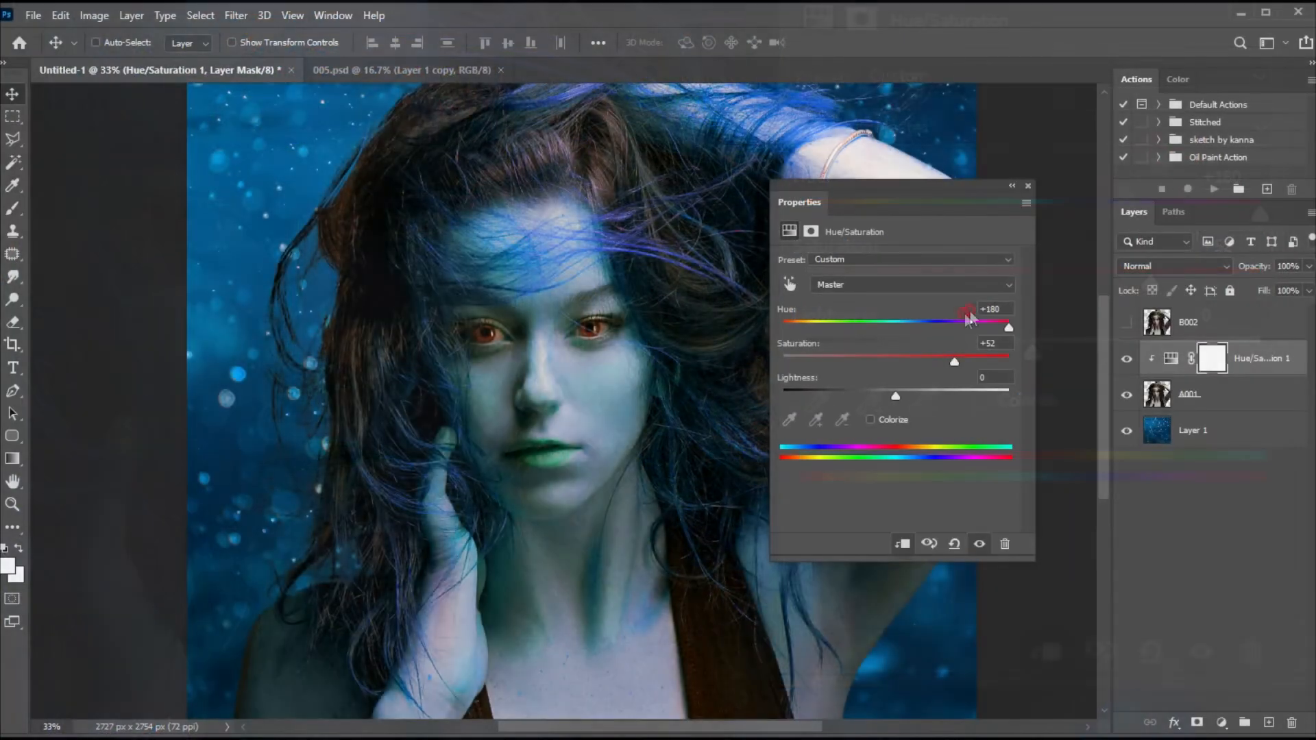
left_click(1026, 186)
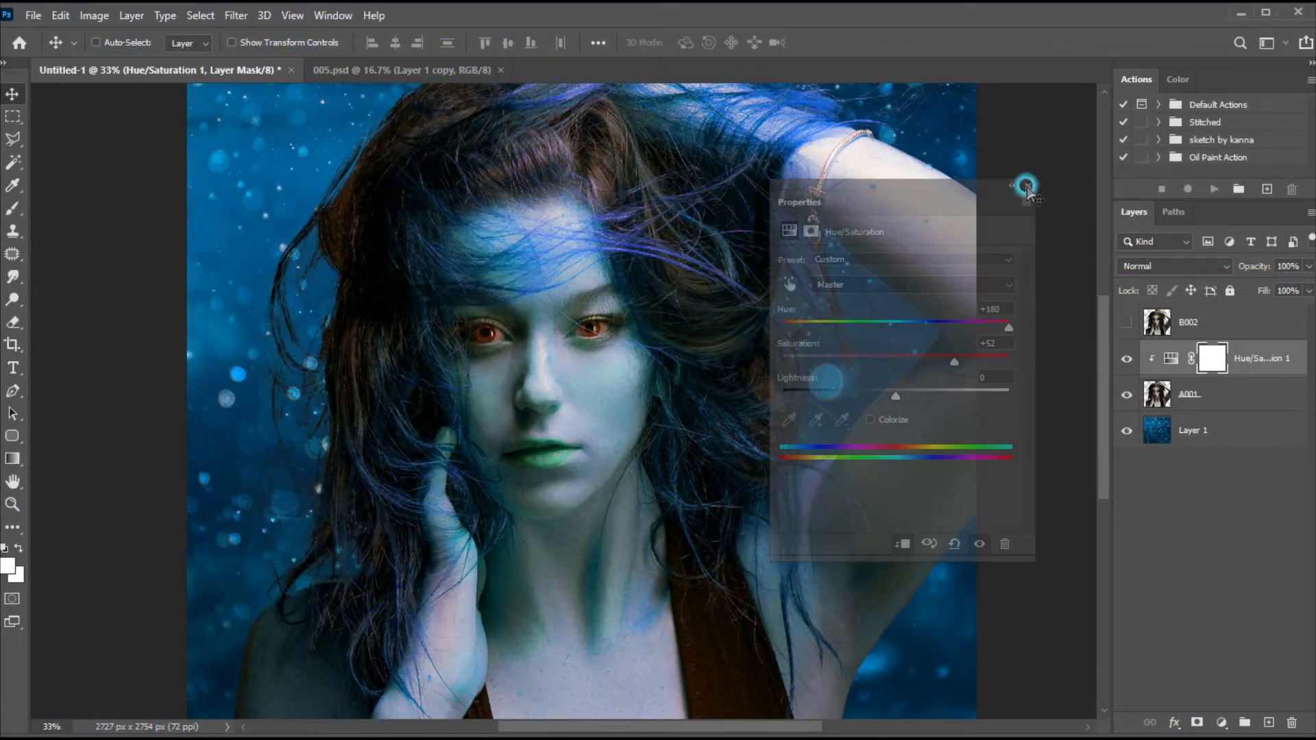
Bring the underwater bubbles image into the portrait document and scale it to about 150% so it covers the whole canvas
left_click(461, 70)
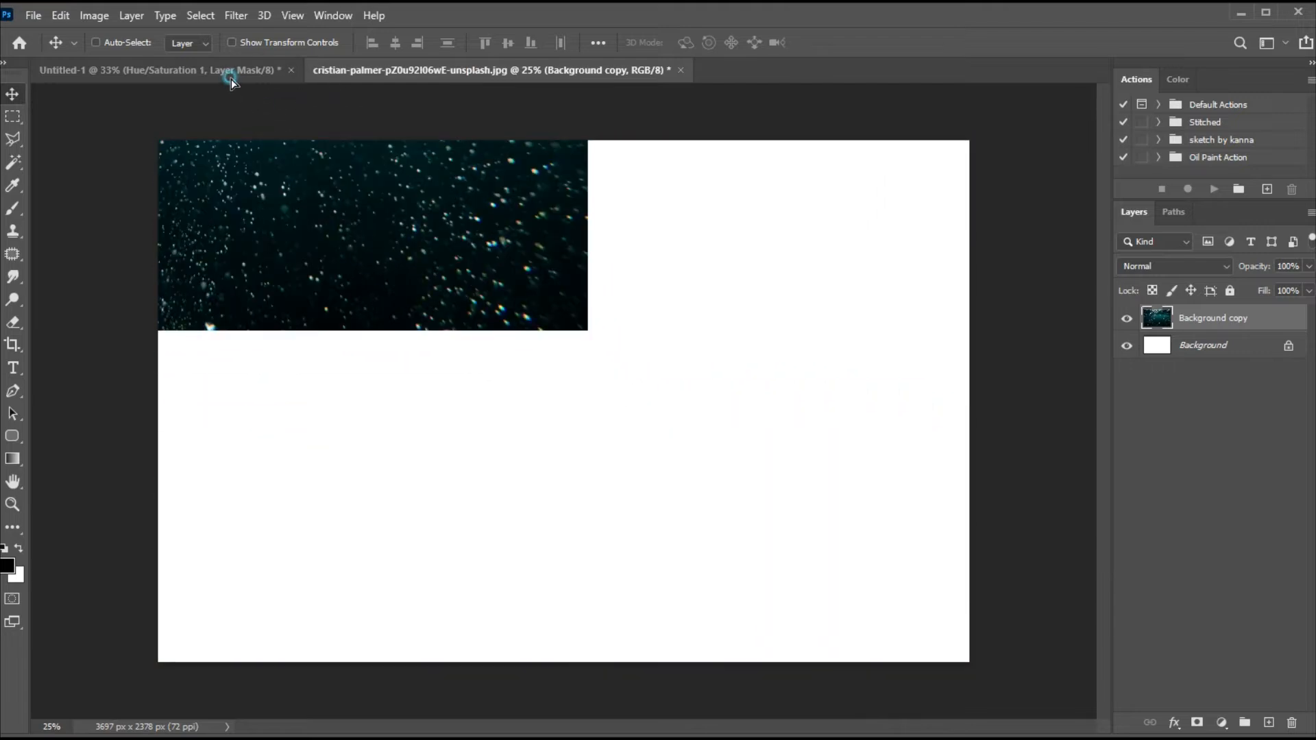
left_click_drag(232, 83, 485, 334)
key("ctrl+t")
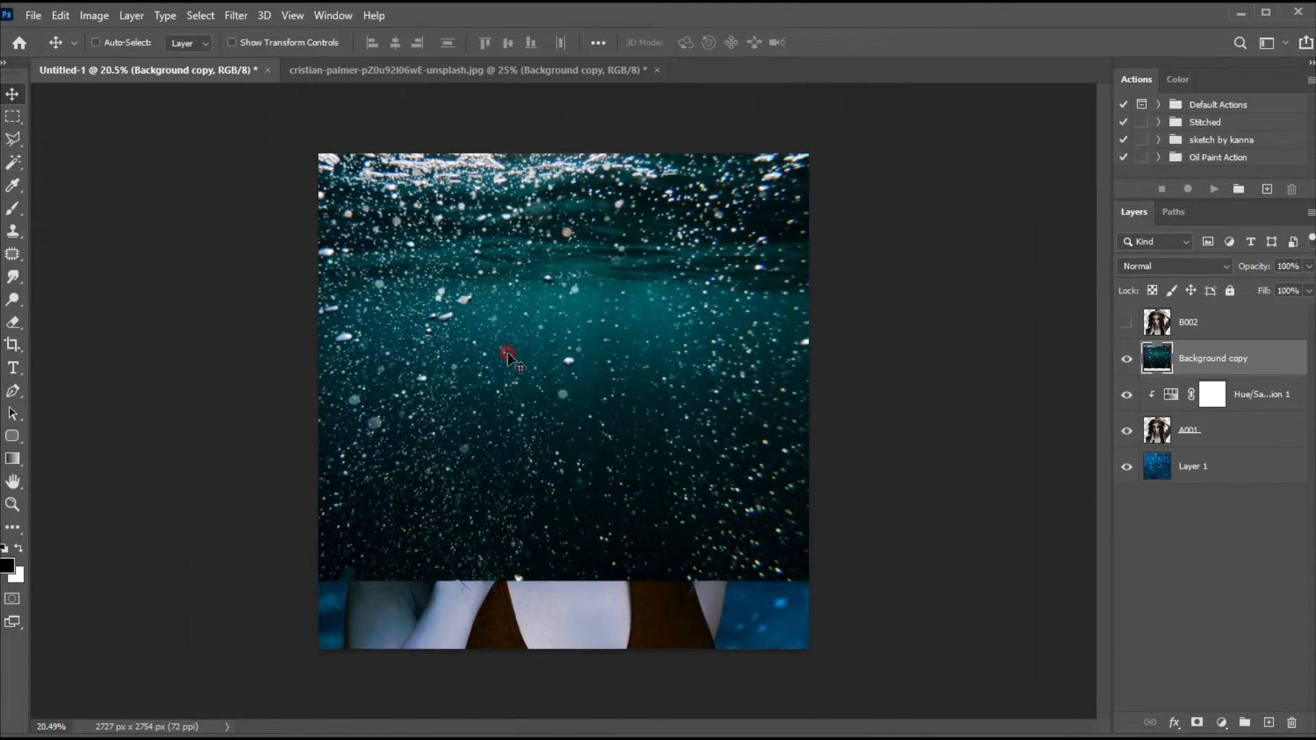
left_click_drag(827, 580, 985, 681)
left_click_drag(779, 547, 729, 401)
left_click_drag(933, 534, 1000, 578)
left_click_drag(112, 579, 73, 603)
left_click_drag(999, 603, 1072, 650)
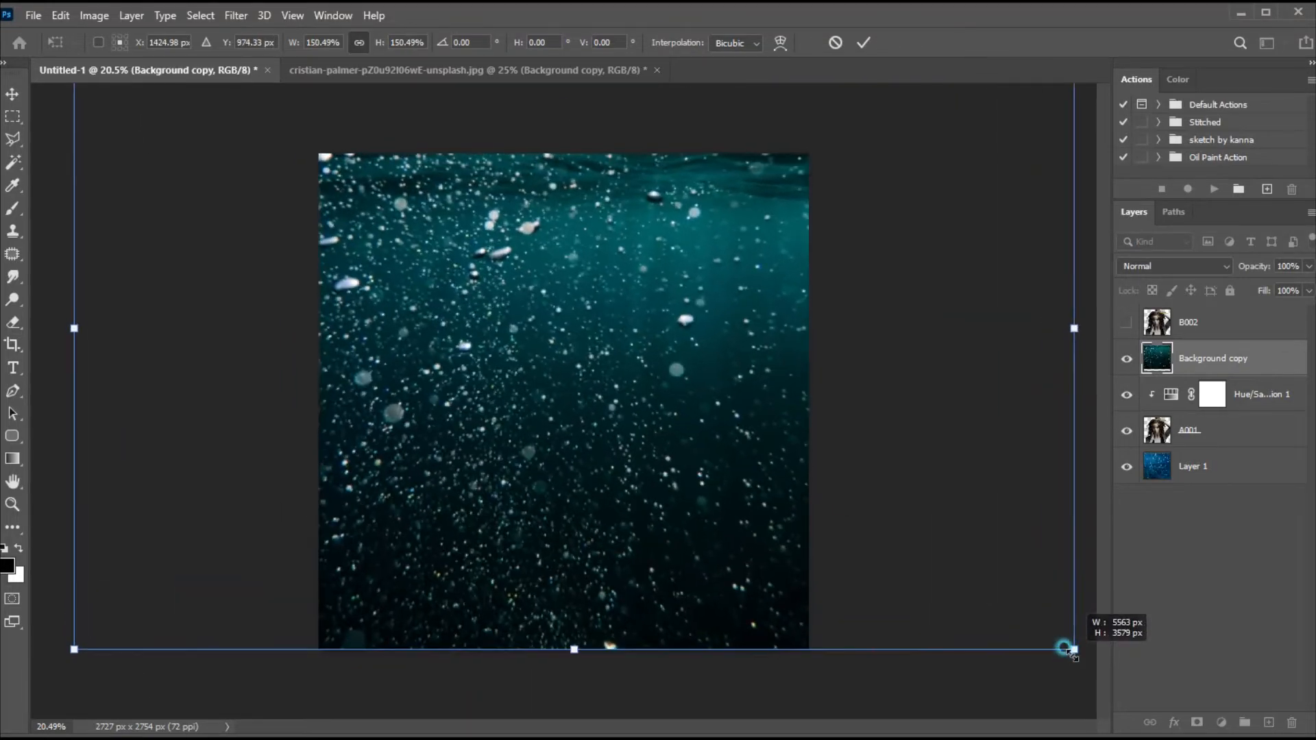
left_click_drag(752, 498, 746, 505)
left_click(859, 48)
Set the bubbles layer's blend mode to Hard Light
scroll(507, 403, "up", 5)
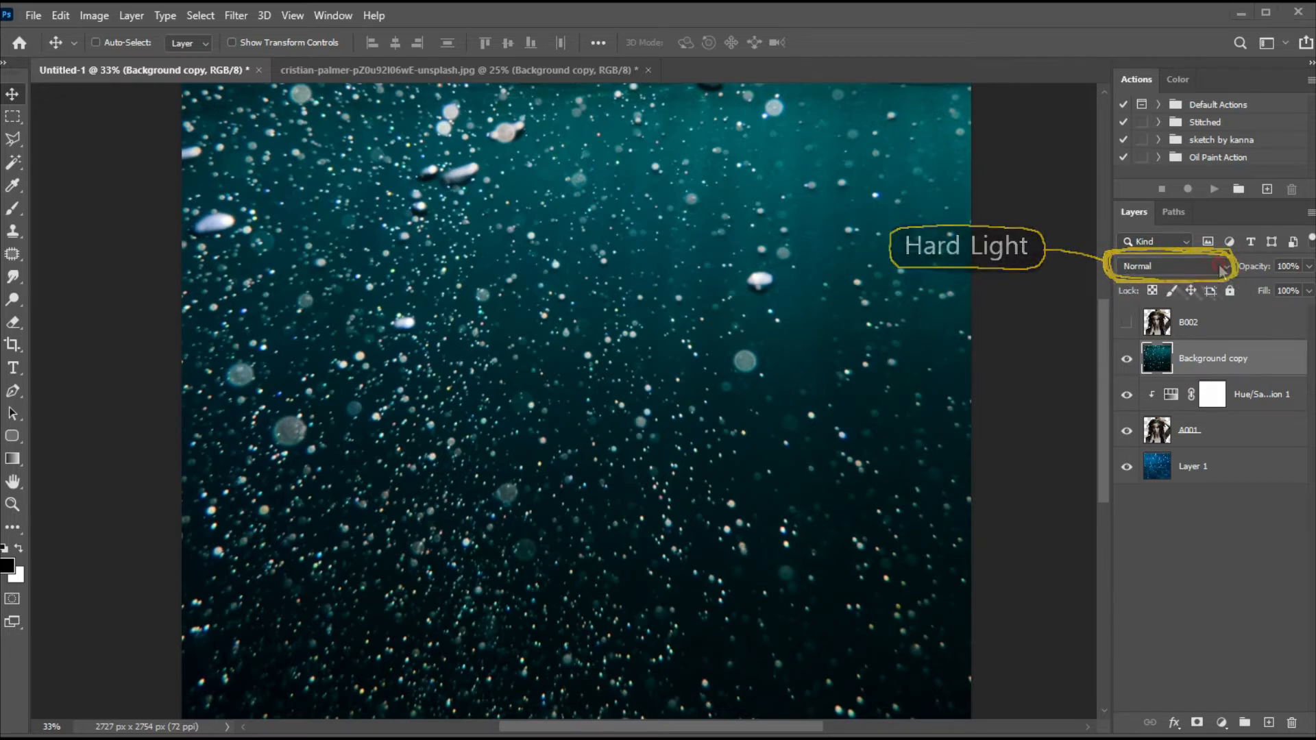
left_click(1161, 267)
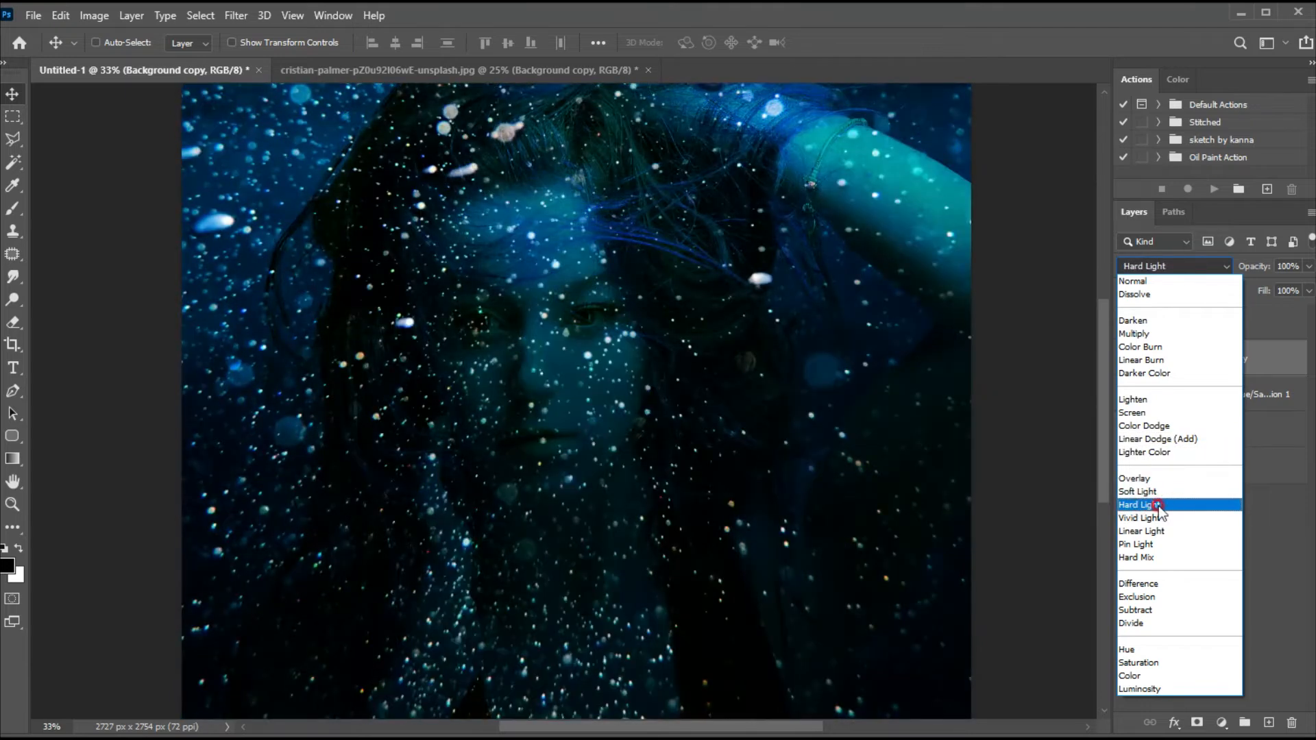
left_click(1156, 505)
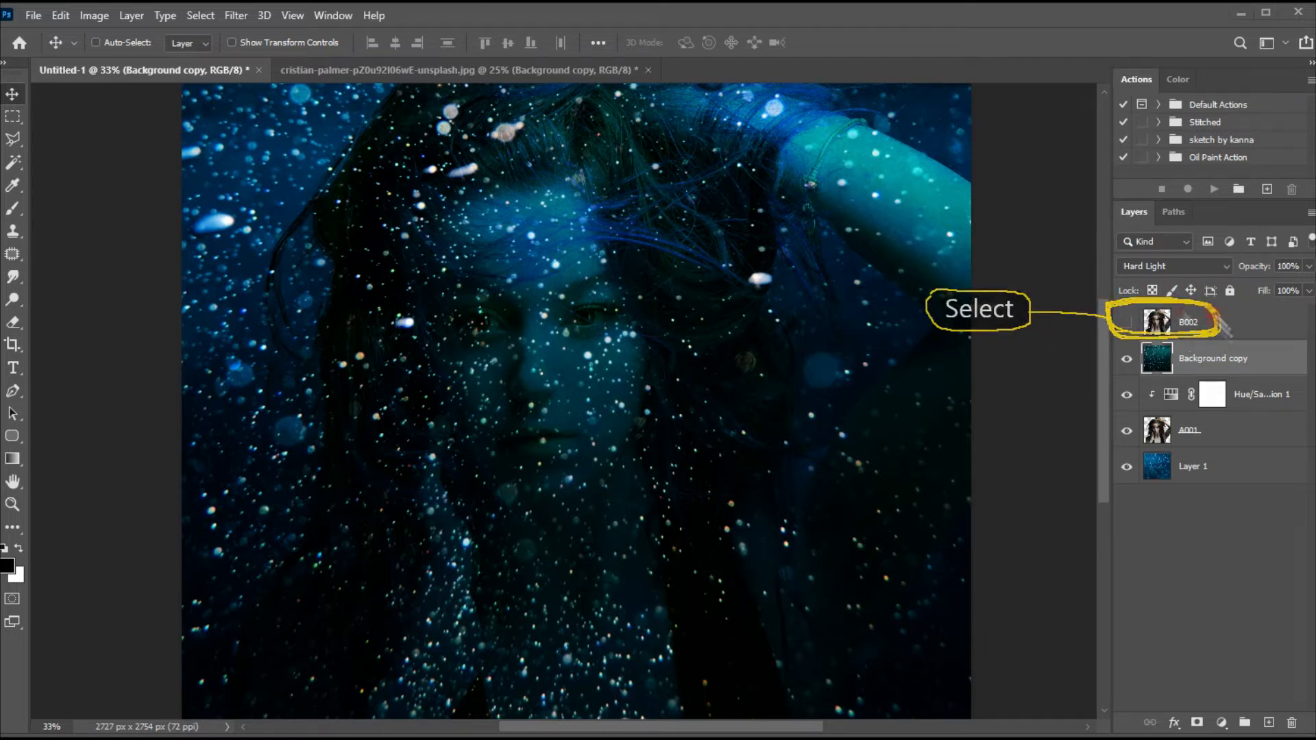
Show layer B002 and add a layer mask to it
left_click(1235, 329)
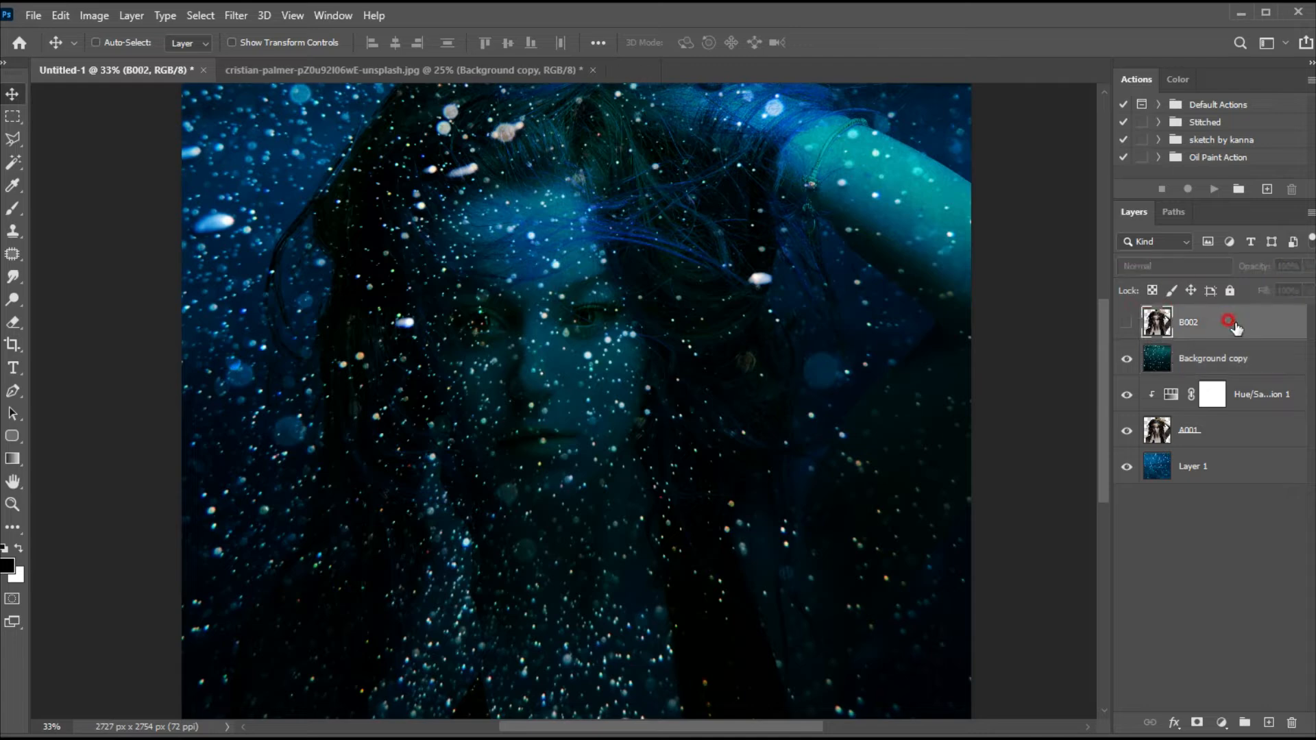
left_click(1125, 323)
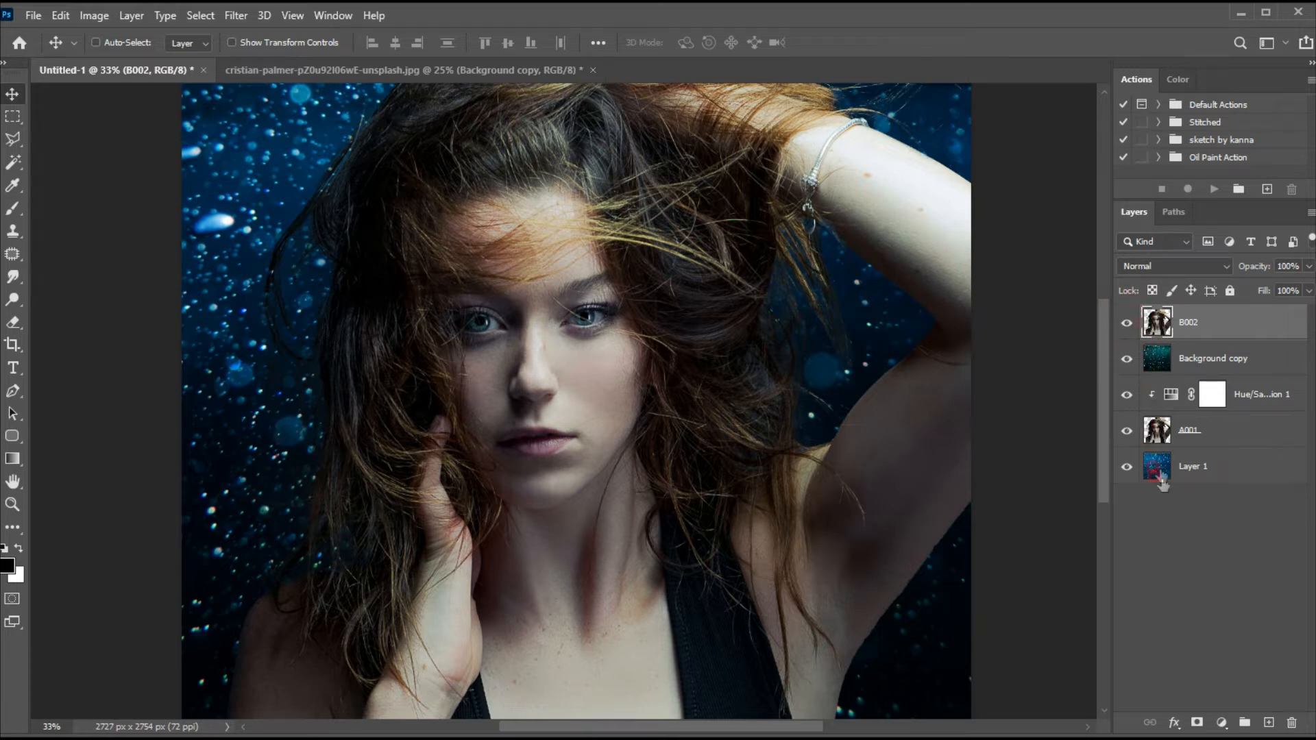
left_click(1195, 723)
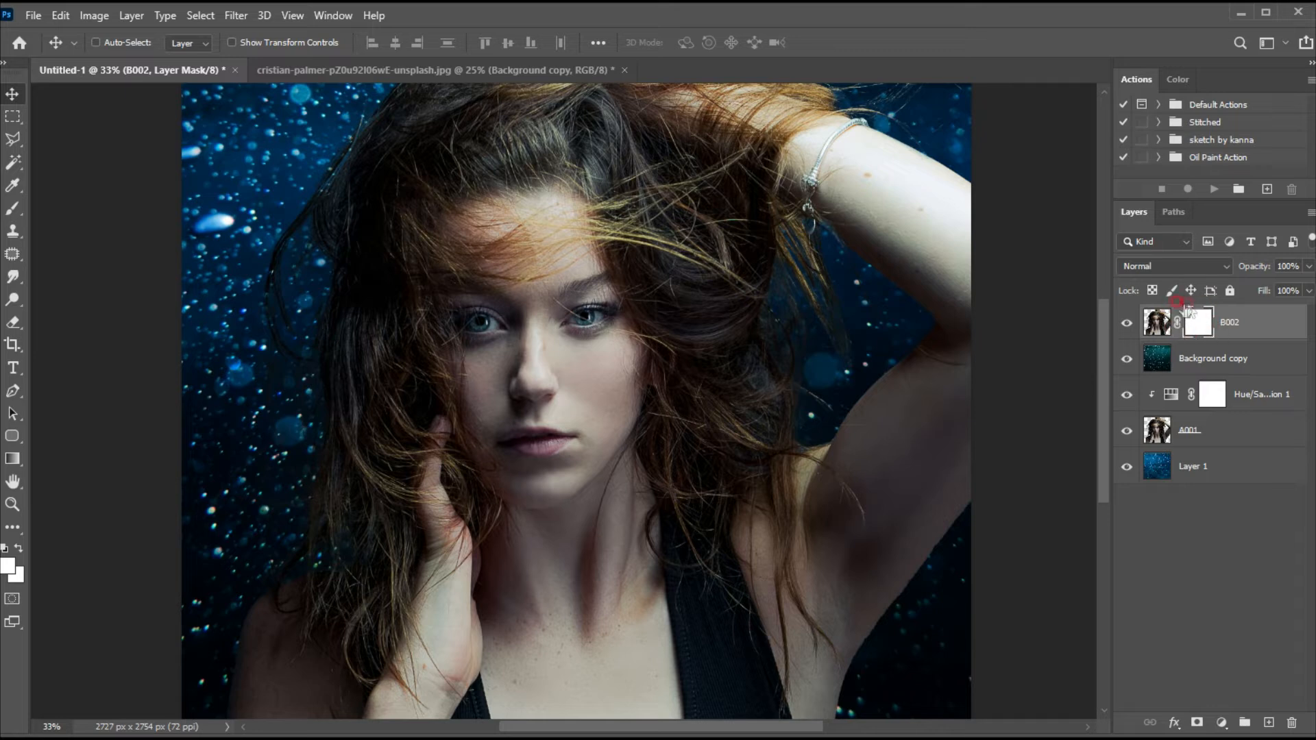
Use Apply Image on the B002 mask with the Merged layer, RGB channel, Multiply blending and 100% opacity
left_click(94, 16)
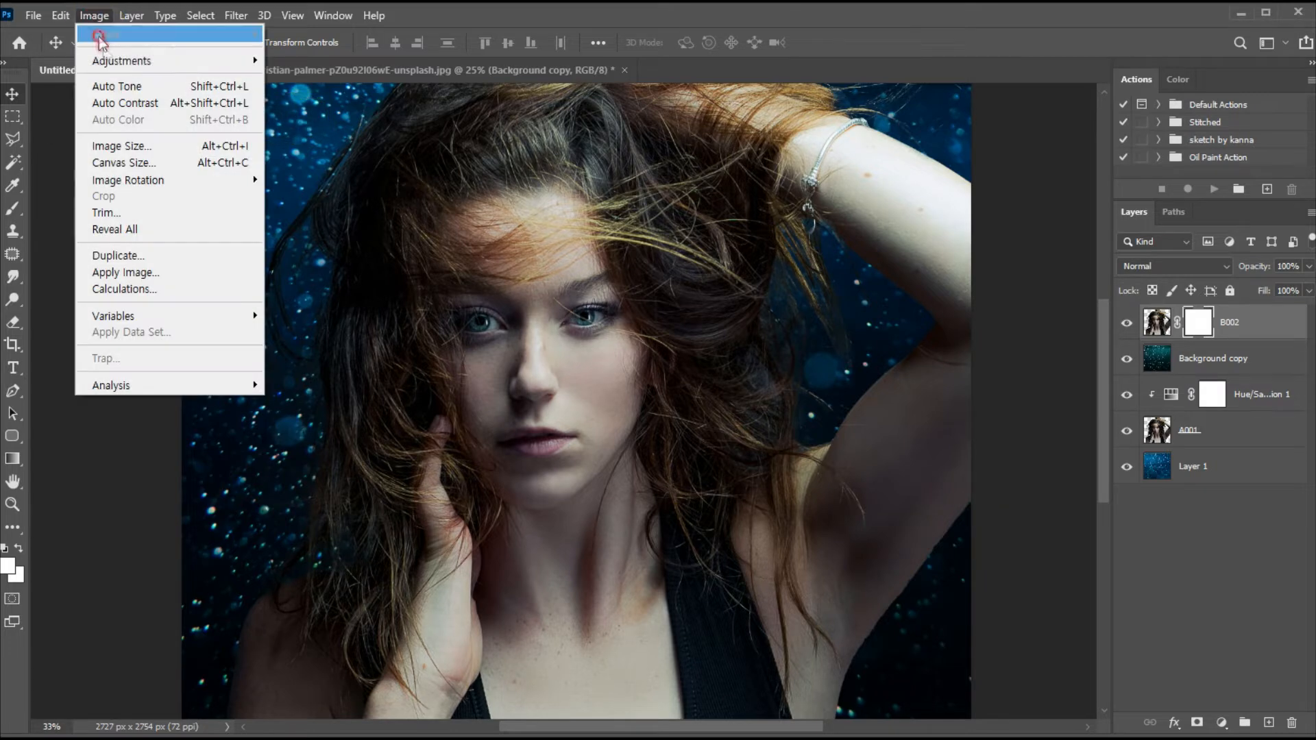
left_click(122, 274)
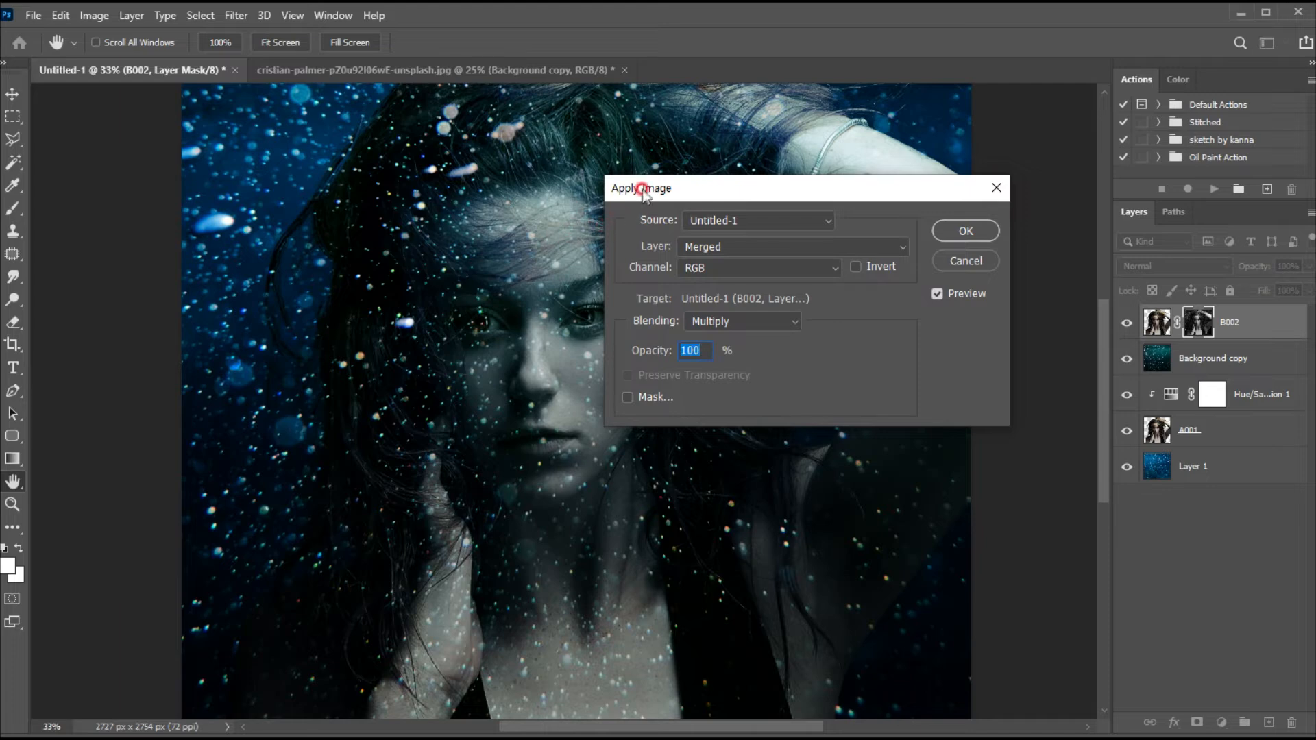
left_click_drag(651, 192, 709, 195)
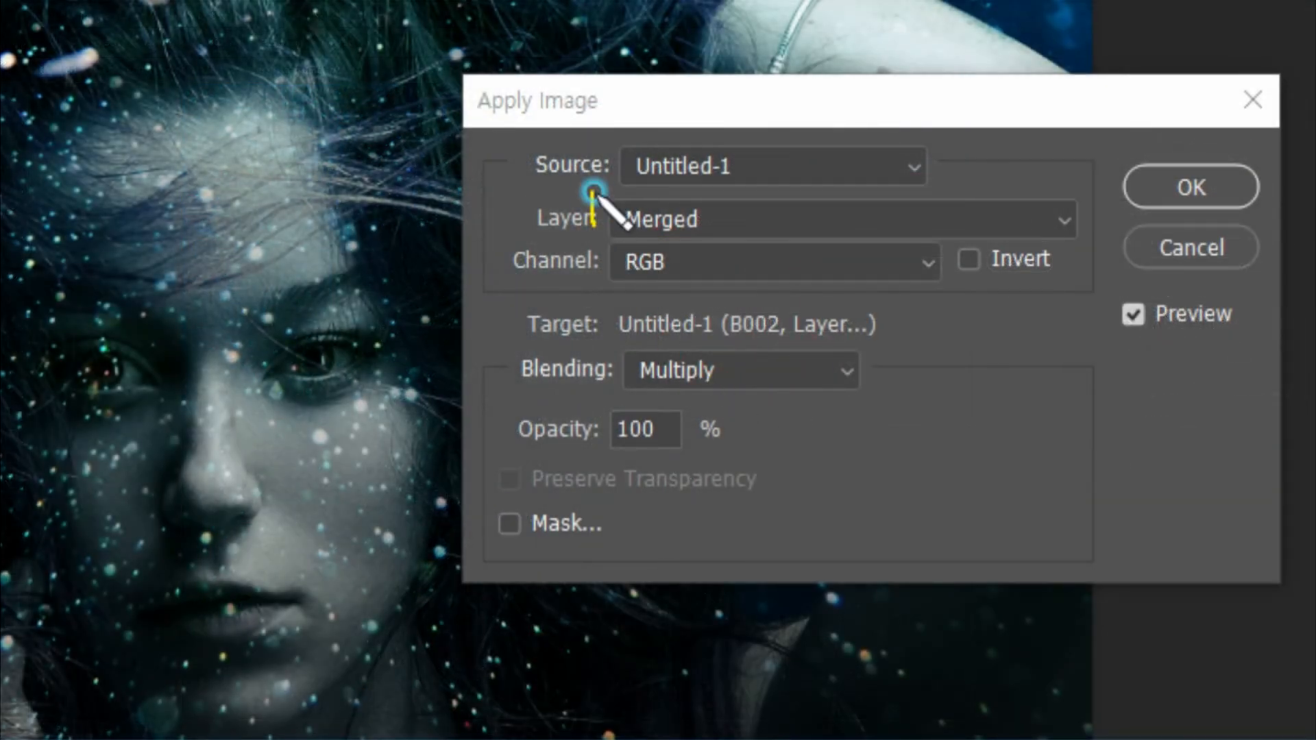
mouse_move(593, 191)
left_mouse_down()
mouse_move(709, 192)
mouse_move(704, 272)
mouse_move(687, 293)
mouse_move(594, 268)
mouse_move(593, 206)
left_mouse_up()
mouse_move(623, 397)
left_mouse_down()
mouse_move(608, 351)
mouse_move(719, 339)
mouse_move(741, 444)
mouse_move(613, 447)
mouse_move(576, 406)
mouse_move(624, 397)
left_mouse_up()
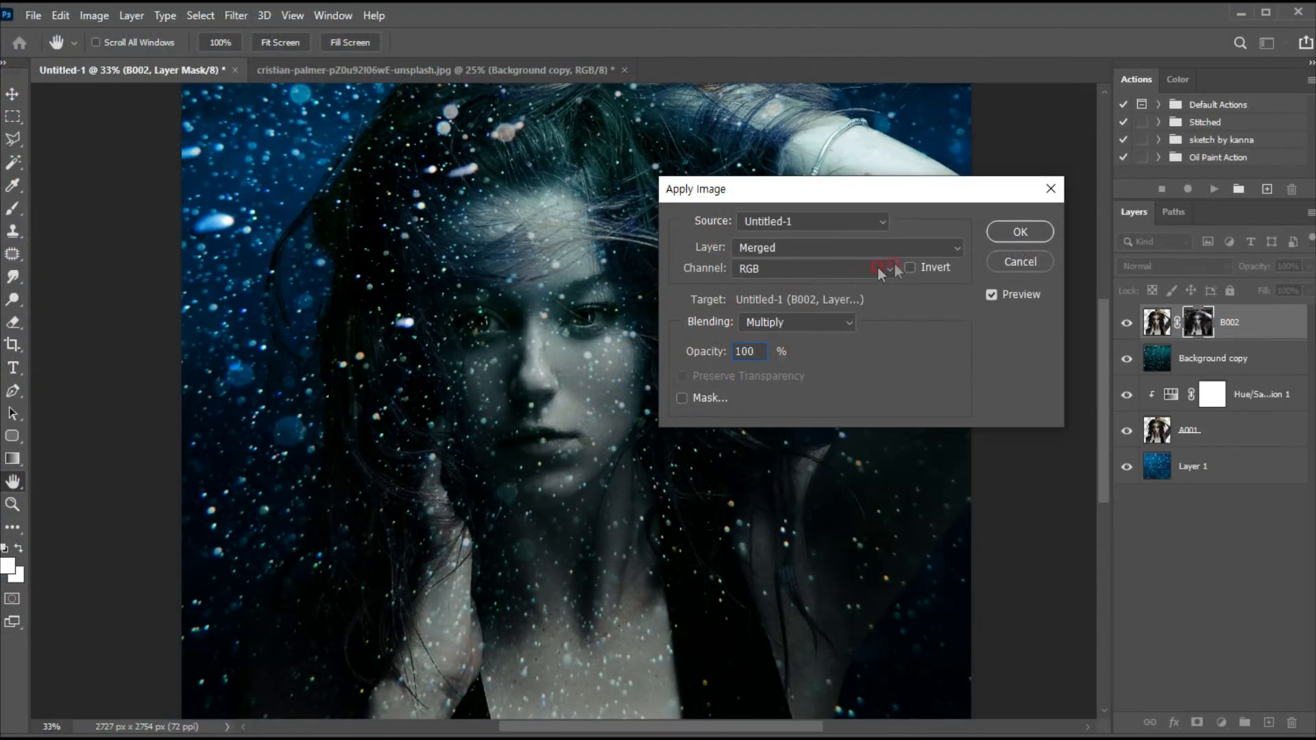
left_click(1007, 234)
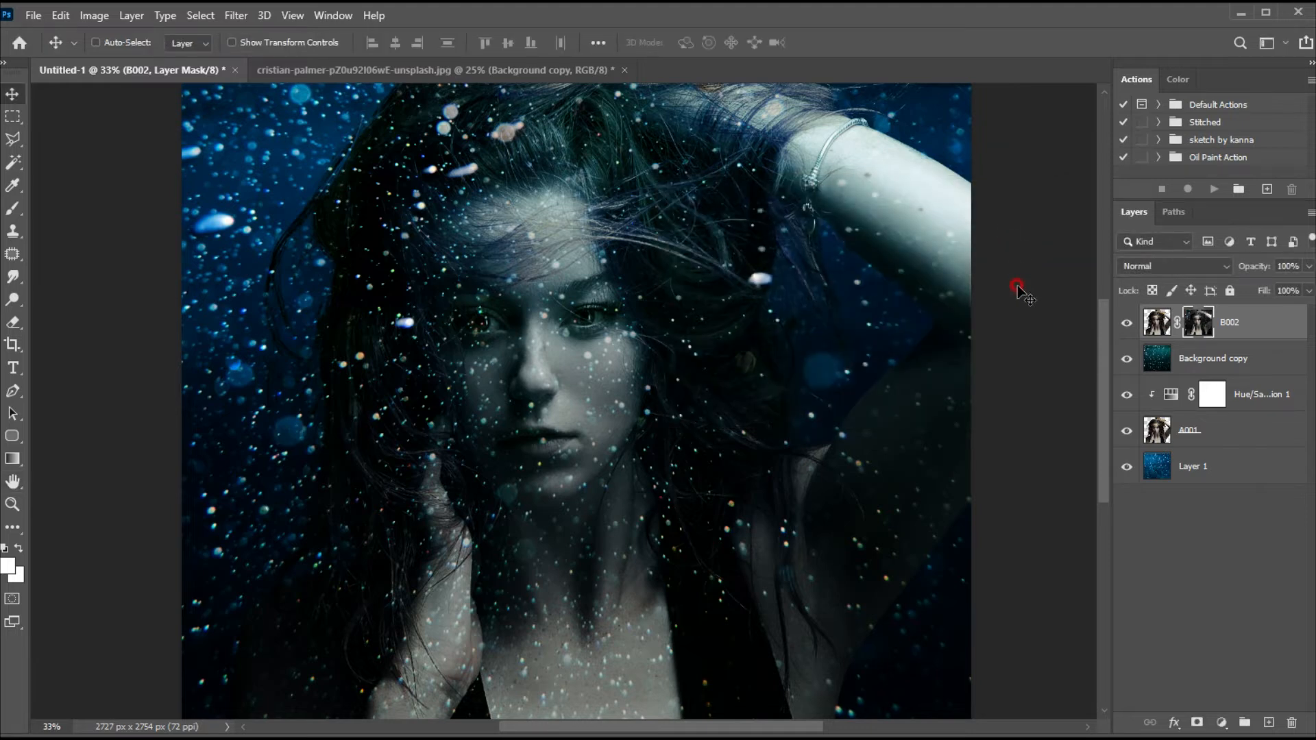
Reduce the opacity of layer B002 to 60%
left_click(1306, 267)
left_click(1272, 286)
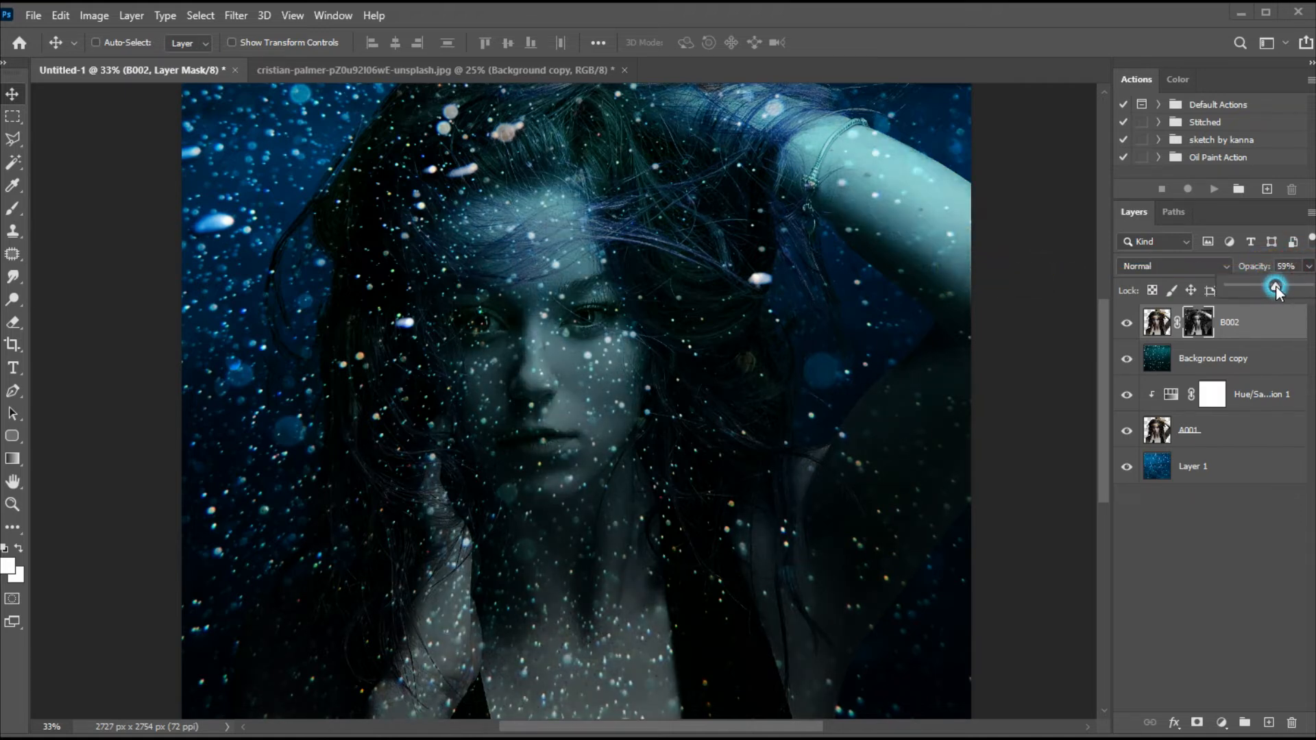
left_click(993, 299)
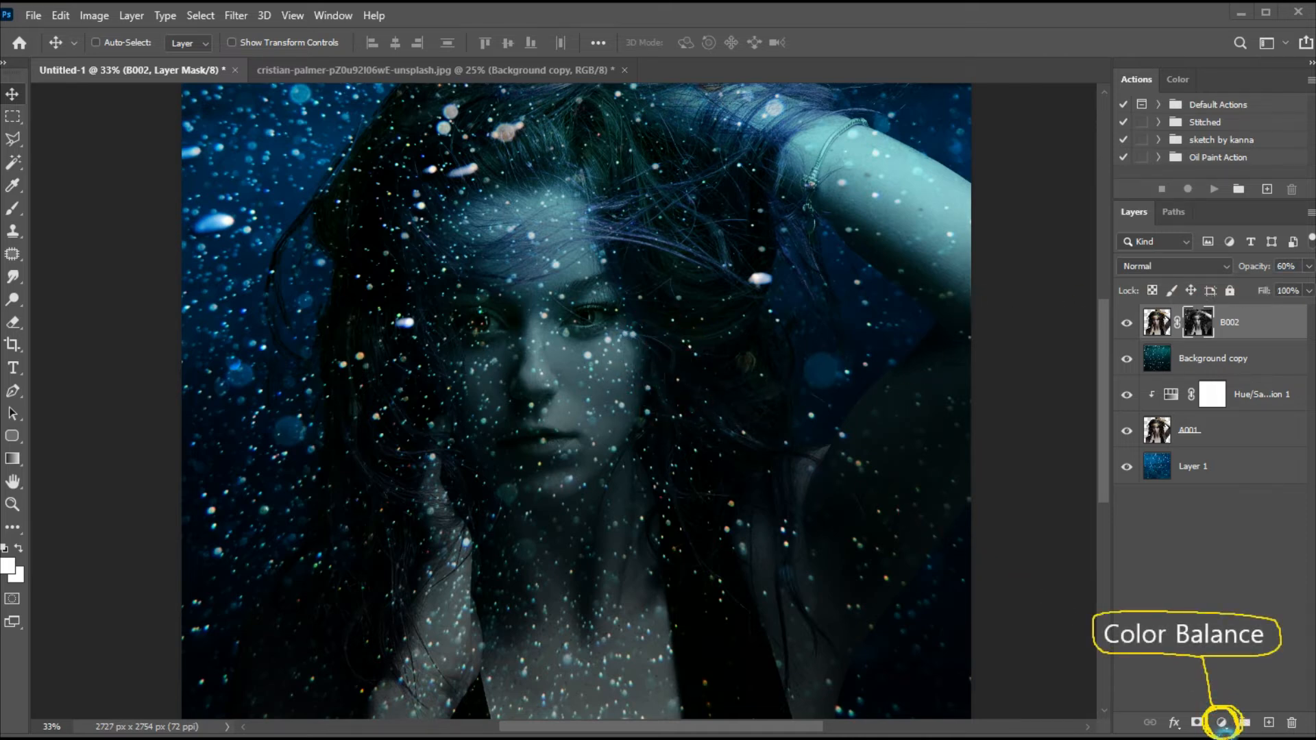
Add a Color Balance adjustment layer above B002 and shift the midtones toward a bluer tone
left_click(1220, 722)
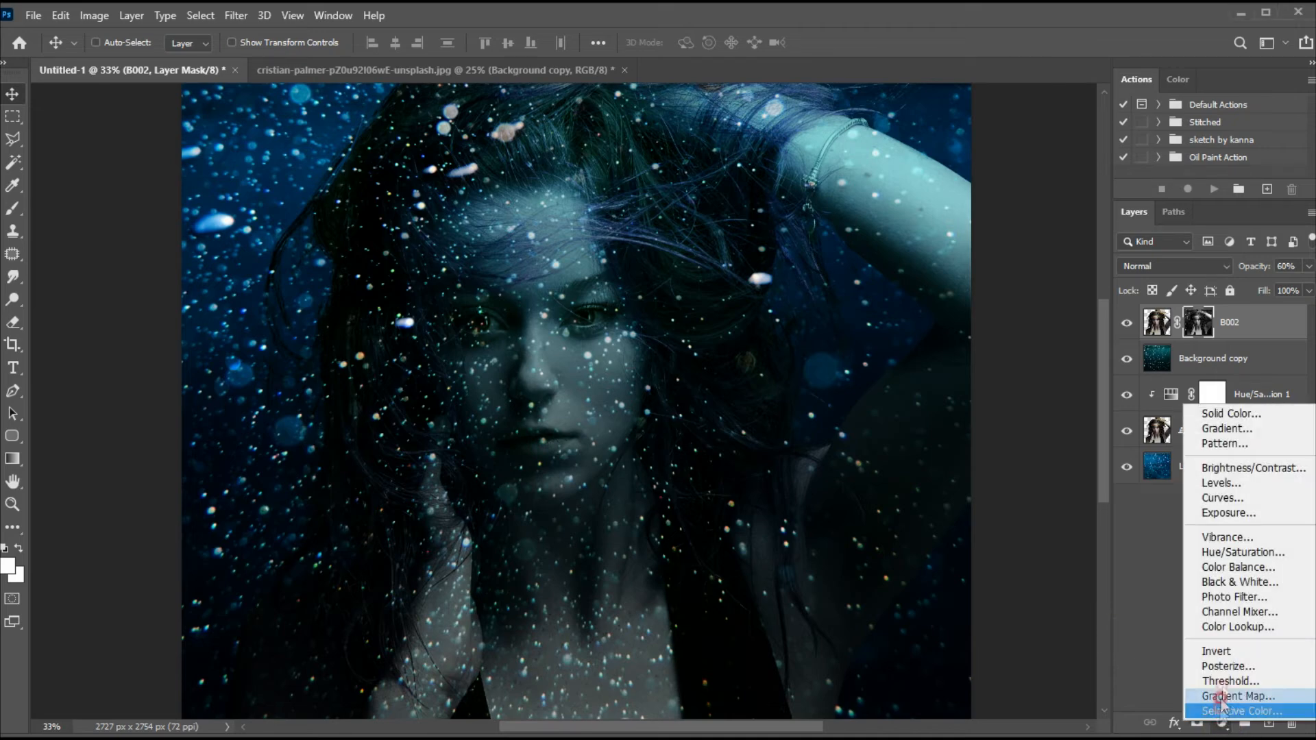
left_click(1233, 567)
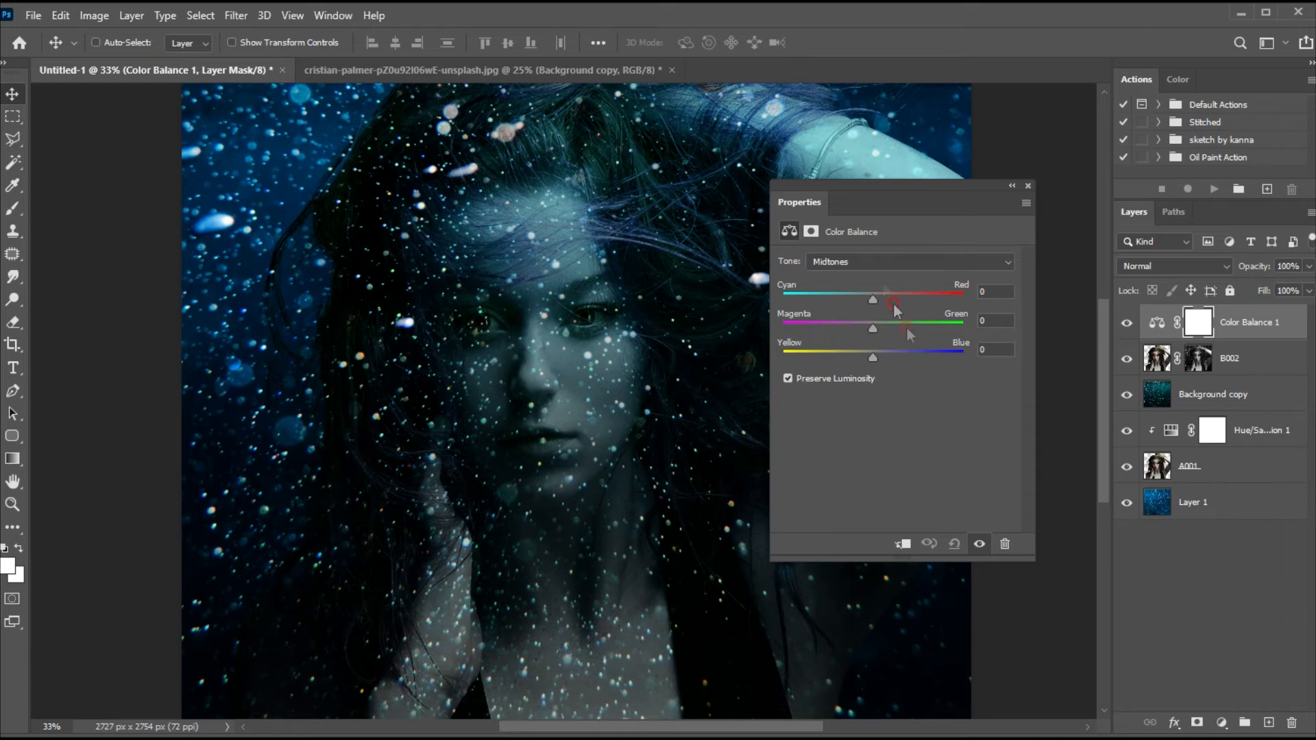
left_click_drag(880, 211, 909, 223)
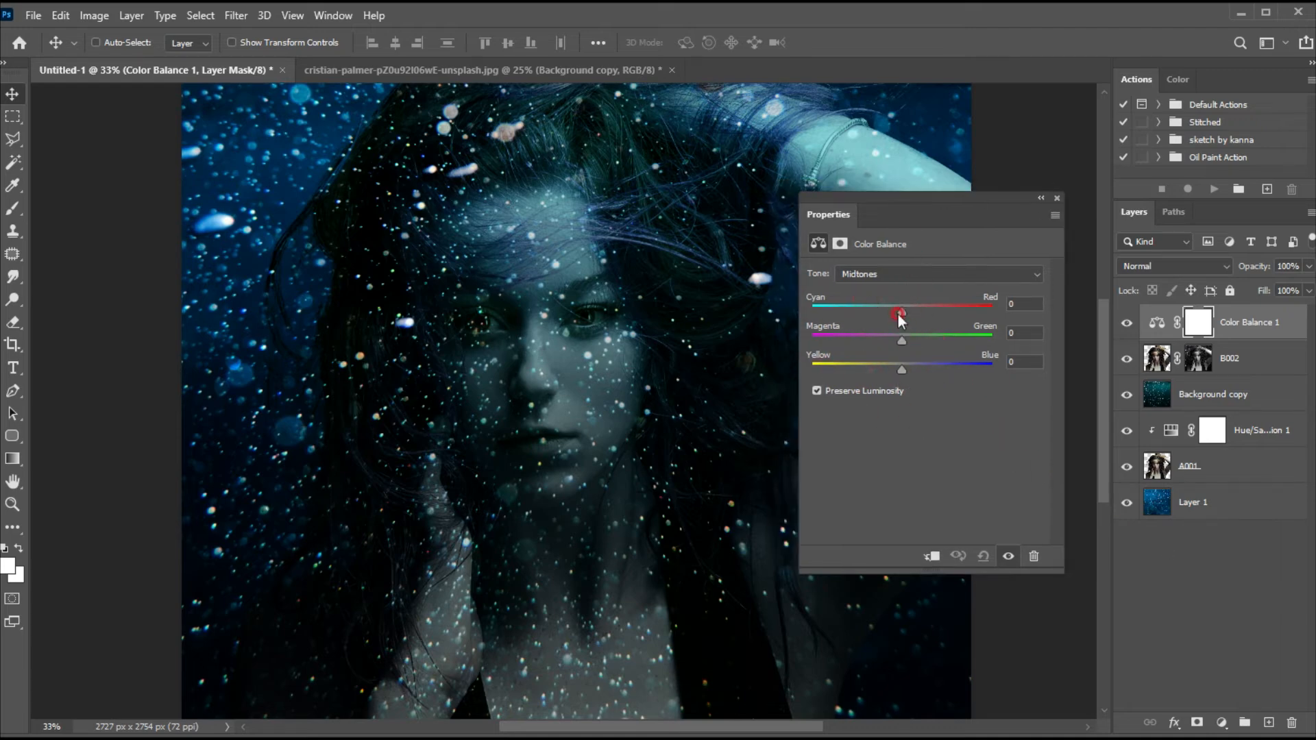
left_click_drag(860, 311, 883, 342)
left_click(894, 414)
left_click(1058, 198)
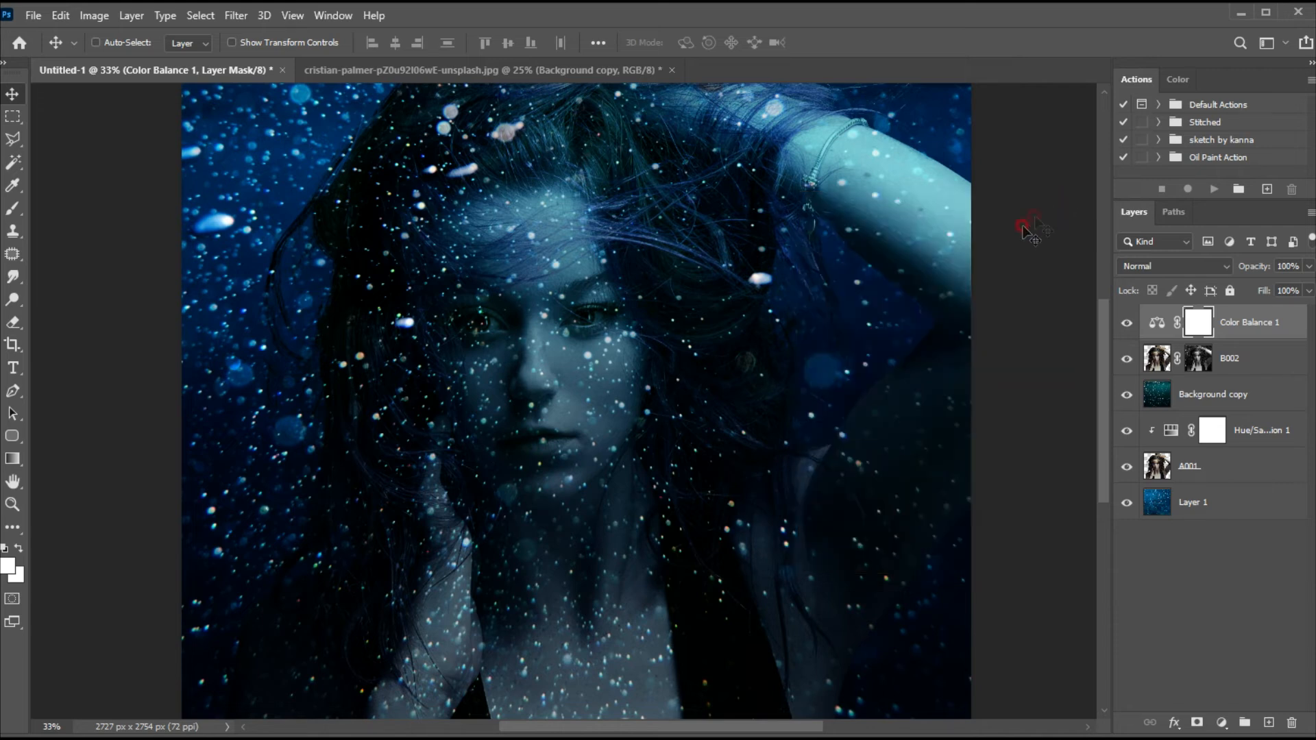
Add a Levels adjustment layer above Color Balance 1 and set the white input level to 193
left_click(751, 407)
left_click(1221, 722)
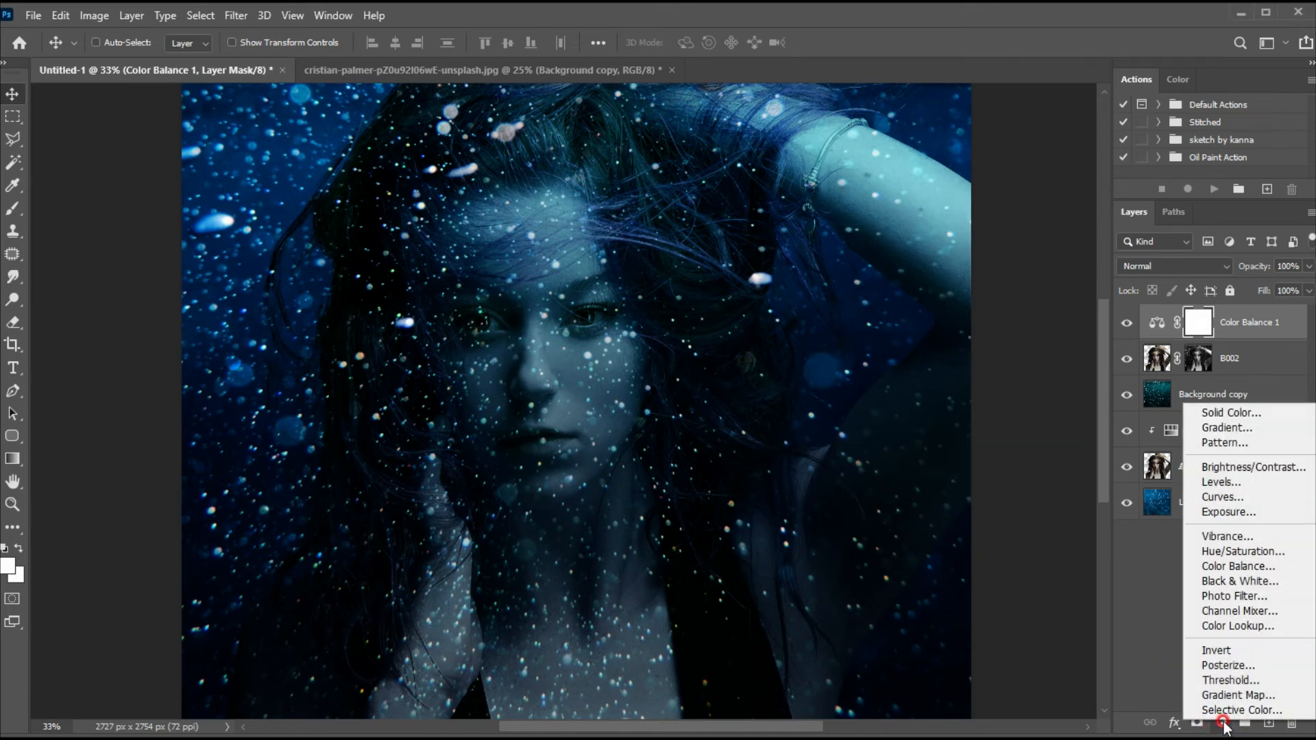
left_click(1227, 487)
left_click_drag(927, 243, 922, 215)
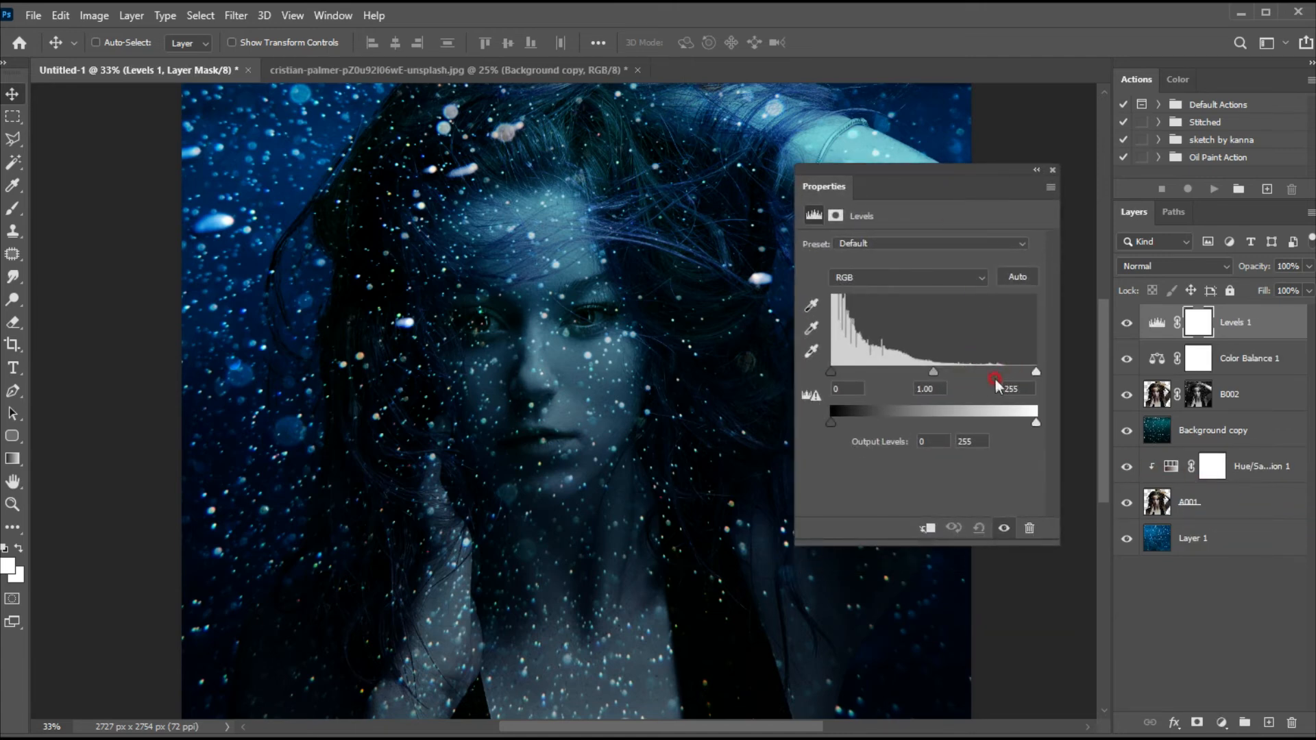
left_click_drag(1037, 373, 990, 376)
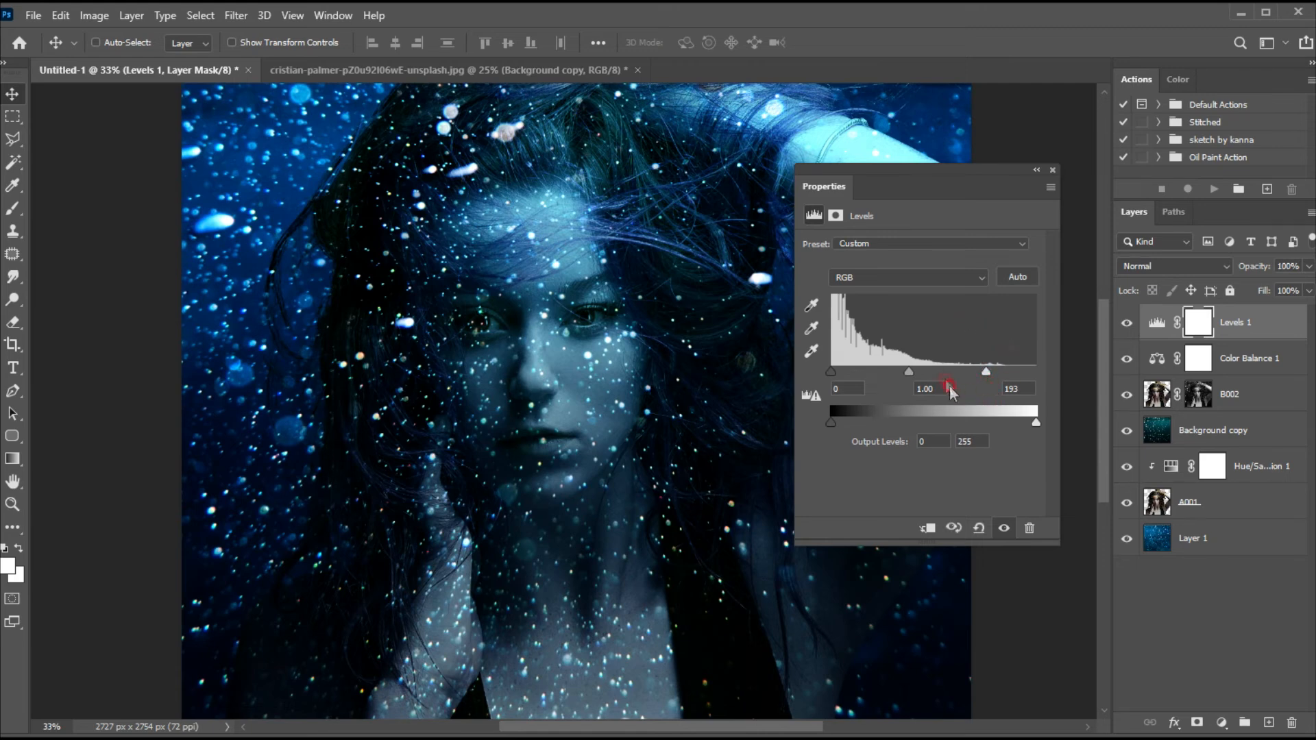
left_click(1052, 170)
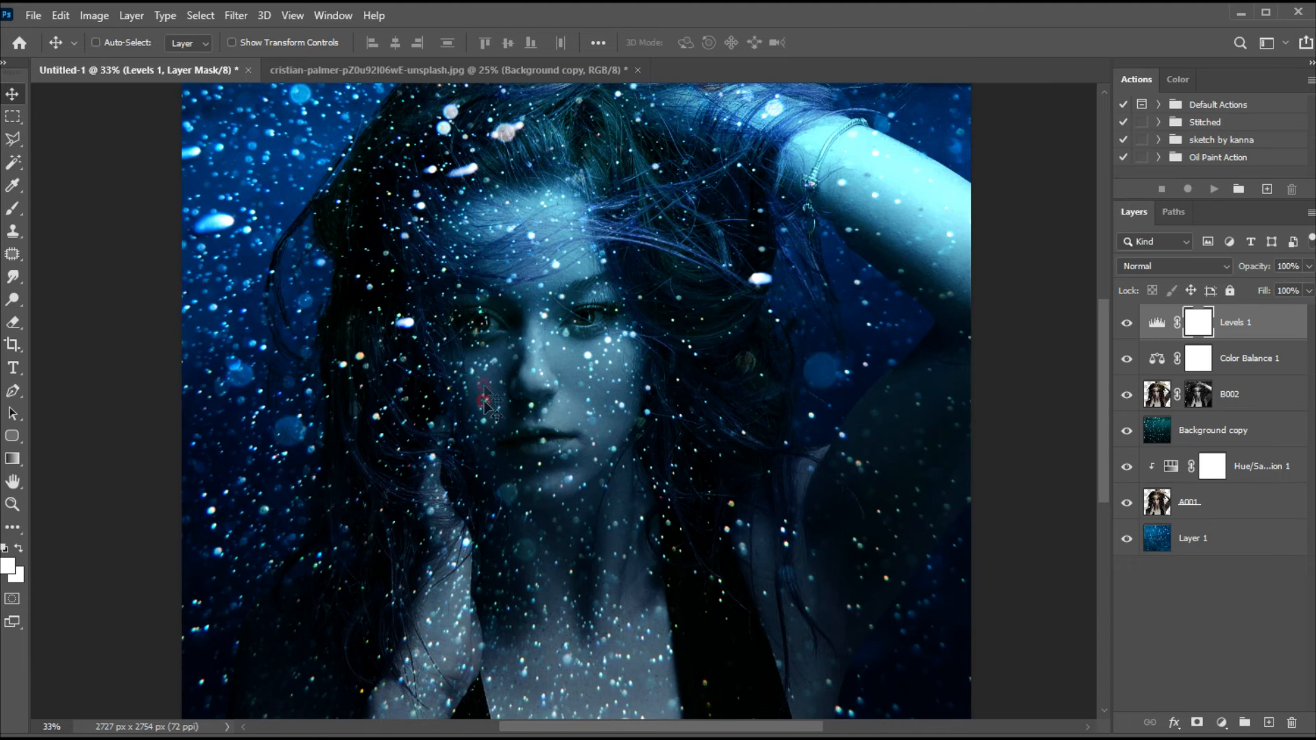
scroll(524, 420, "up", 3)
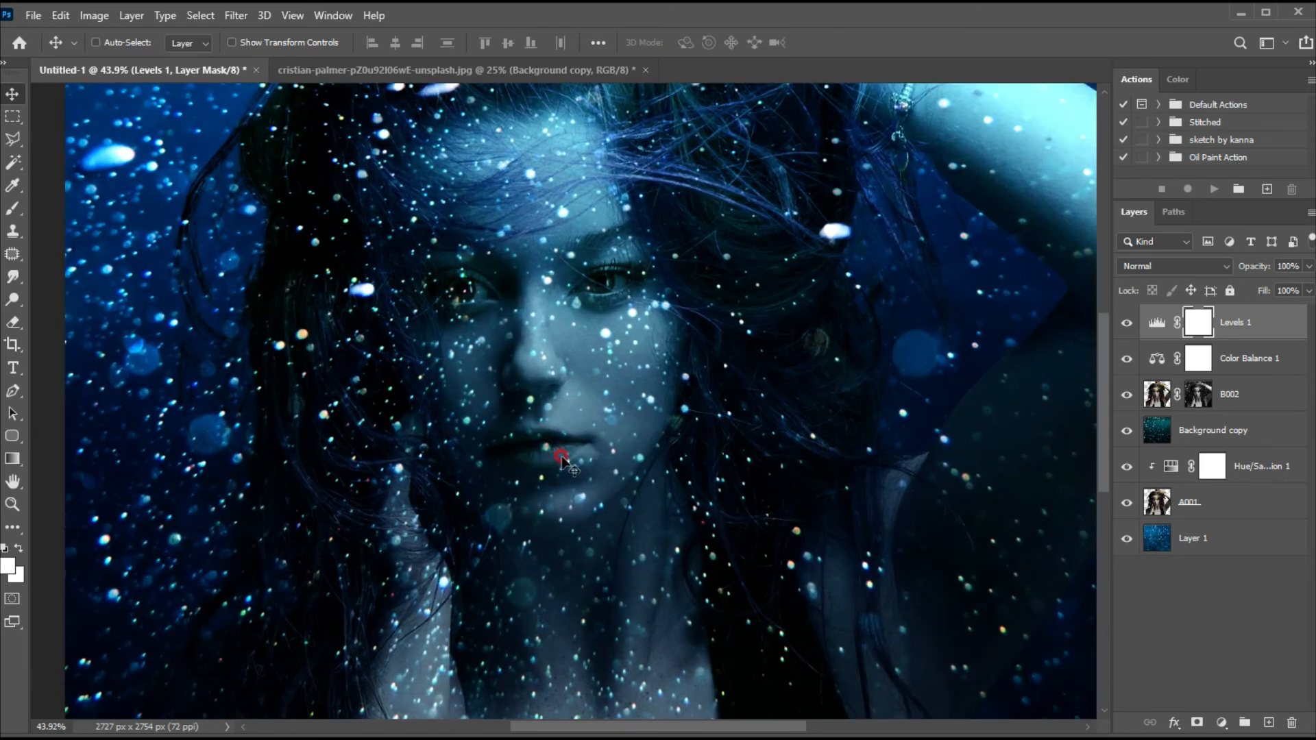
left_click_drag(607, 480, 605, 461)
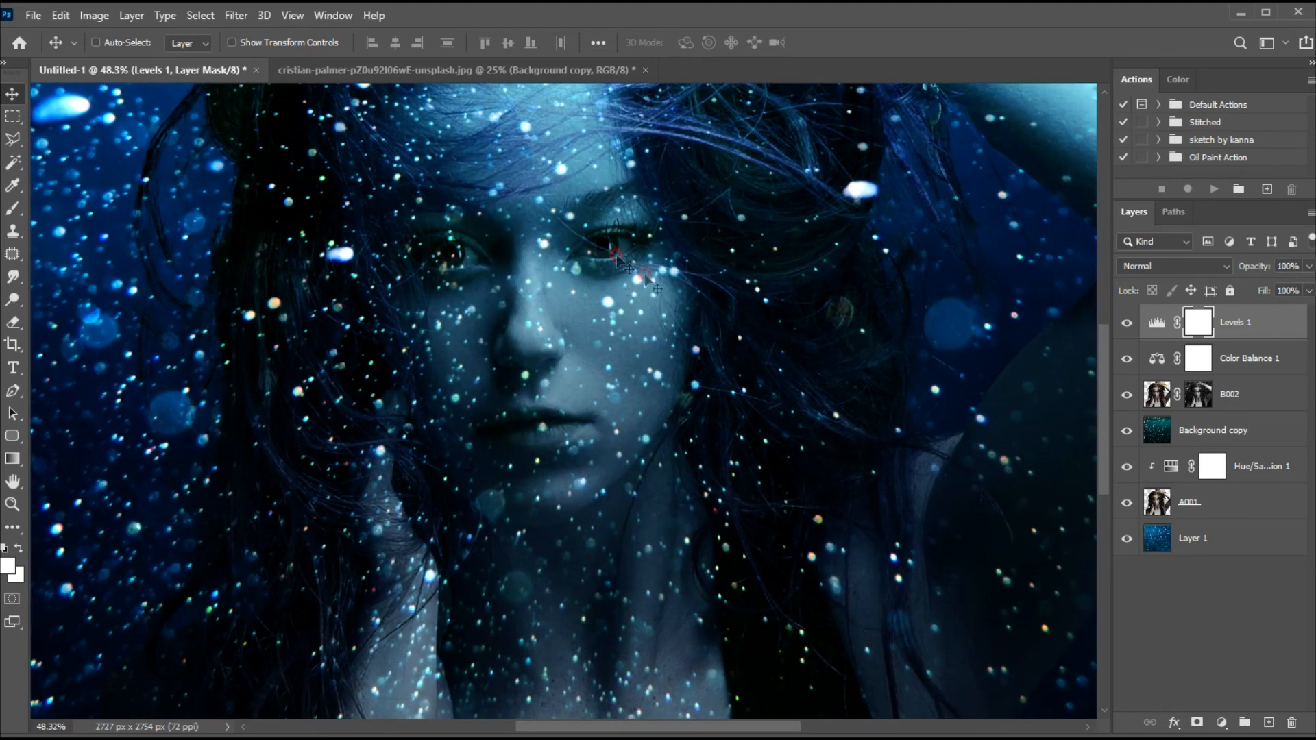